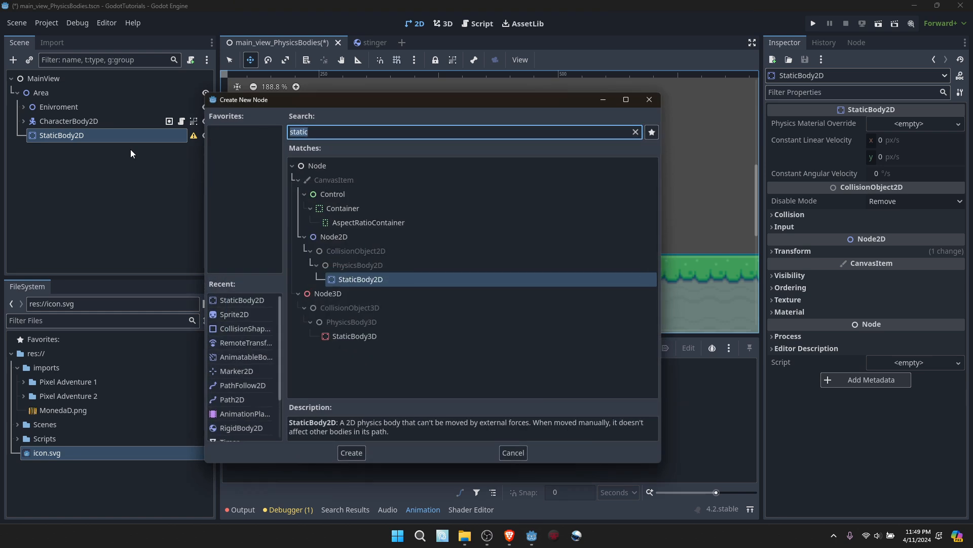
Step: Add a CollisionShape2D child to the StaticBody2D and give it a new RectangleShape2D
type("coll")
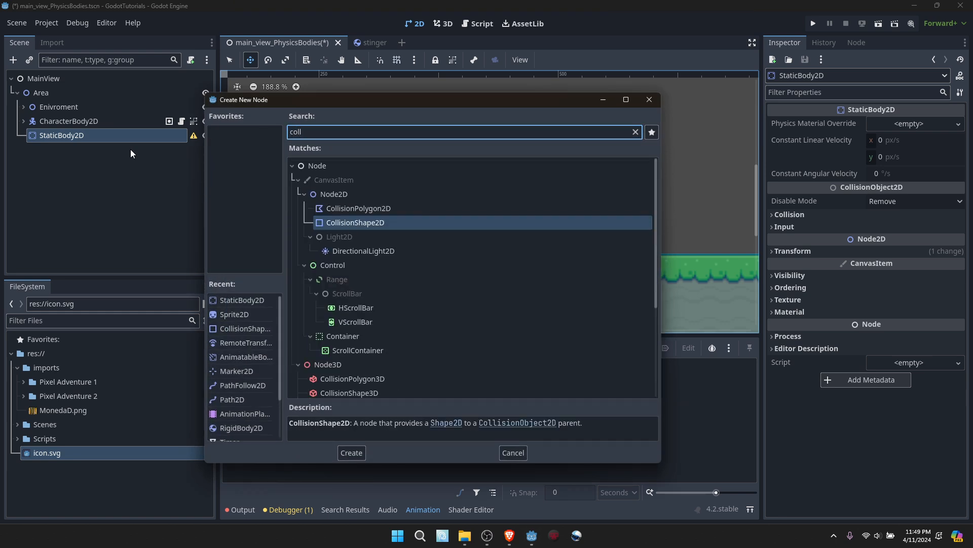
left_click(351, 452)
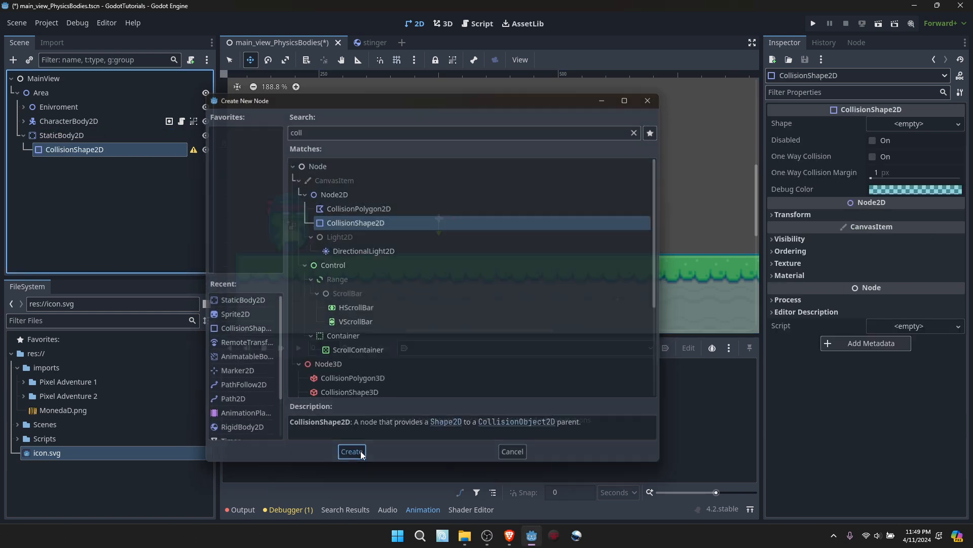
left_click(912, 124)
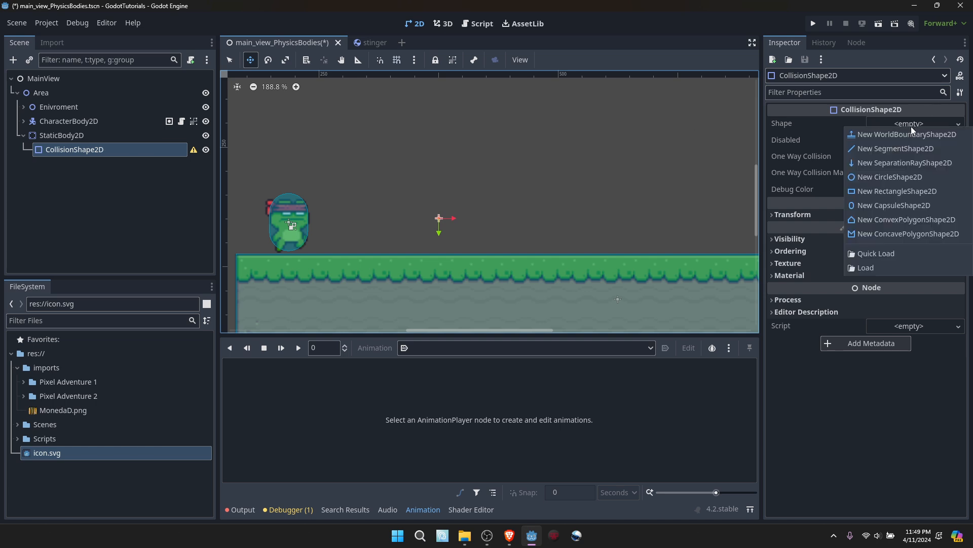
left_click(897, 191)
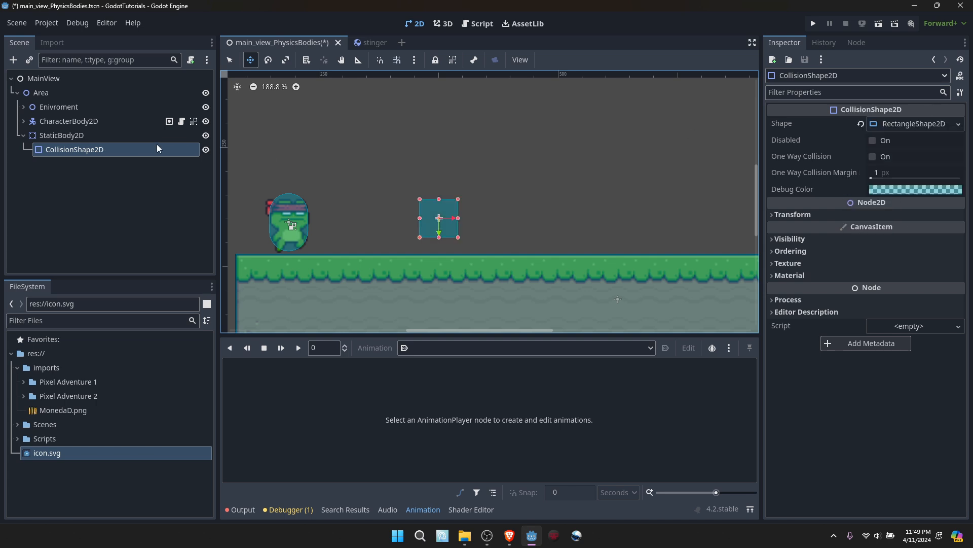
Step: Add a Sprite2D child to the StaticBody2D and assign icon.svg as its texture
left_click(71, 135)
right_click(71, 135)
left_click(105, 142)
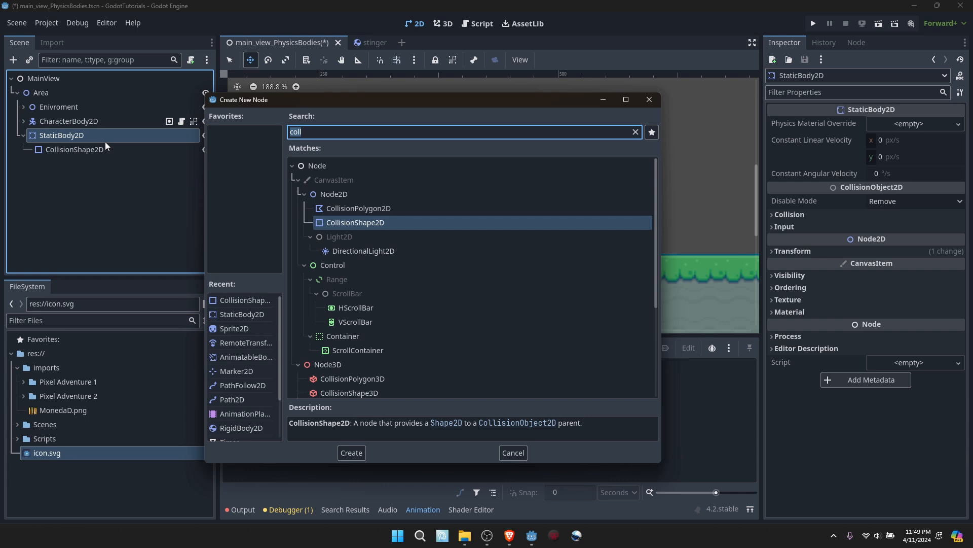
type("spri")
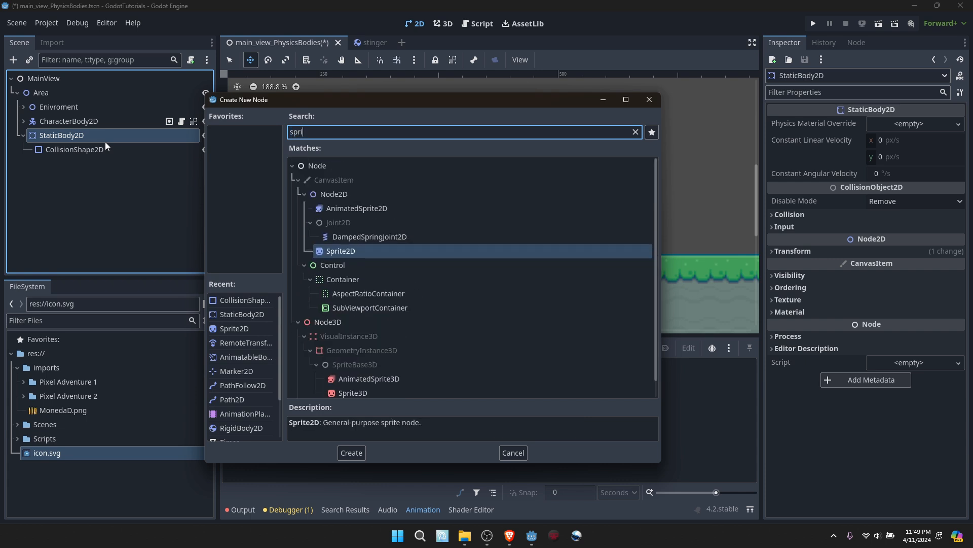
left_click(351, 453)
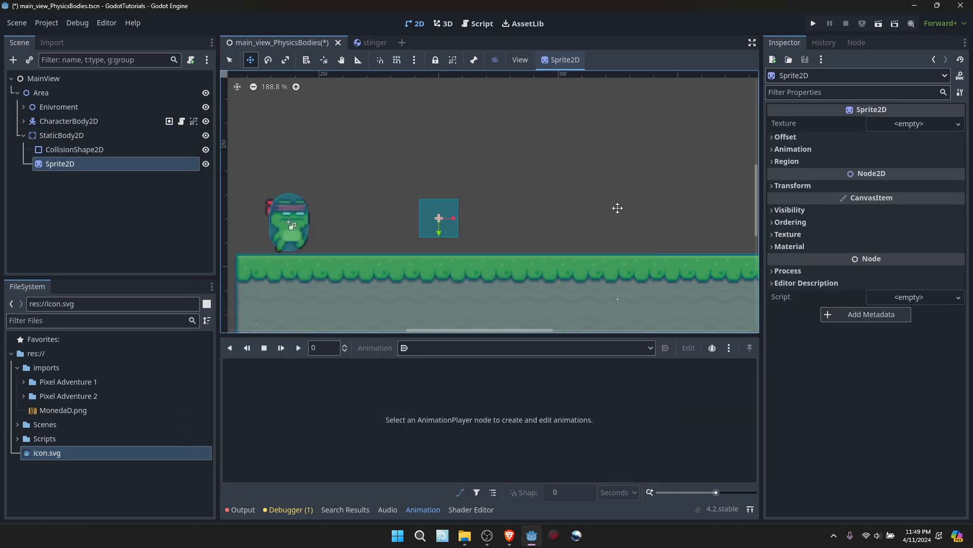
left_click_drag(40, 453, 902, 133)
left_click_drag(494, 203, 498, 200)
key("ctrl+z")
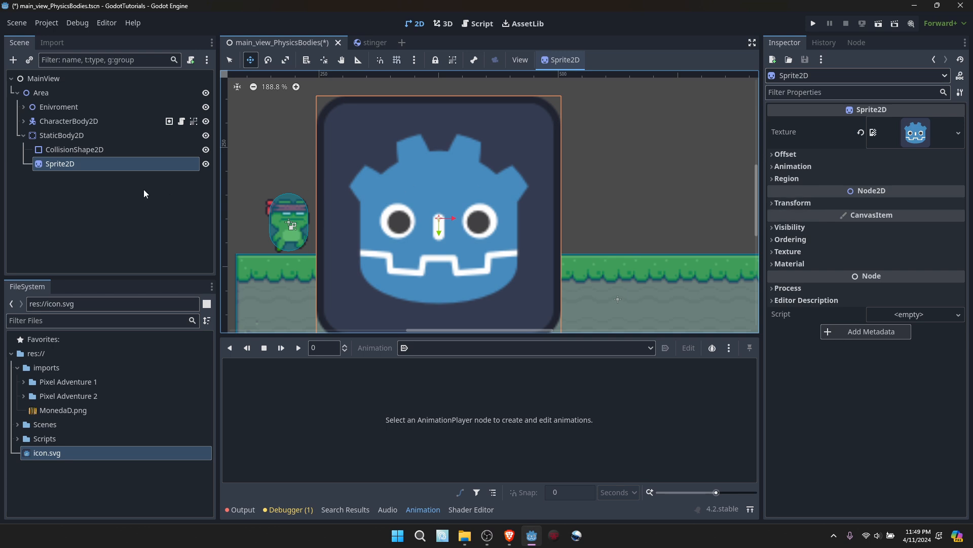
Step: Place Sprite2D before CollisionShape2D in the scene tree and stretch the rectangular collision shape to cover the whole icon
left_click(114, 147)
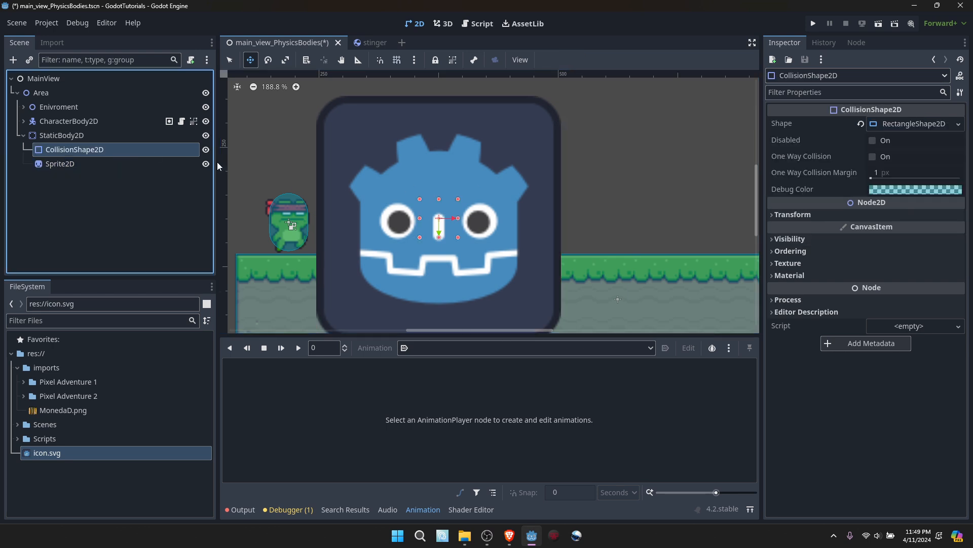
left_click_drag(87, 164, 76, 144)
left_click(101, 164)
left_click_drag(457, 198, 559, 97)
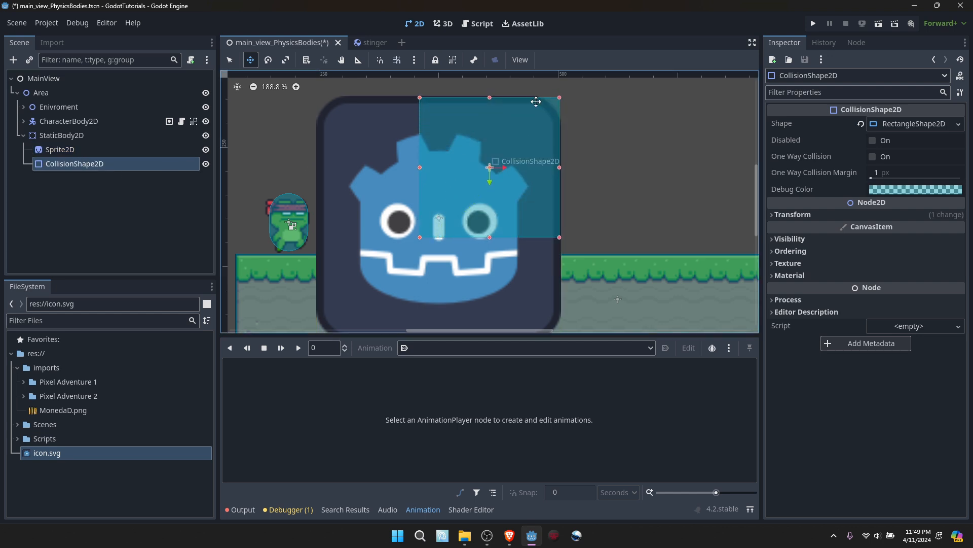
scroll(424, 246, "down", 2)
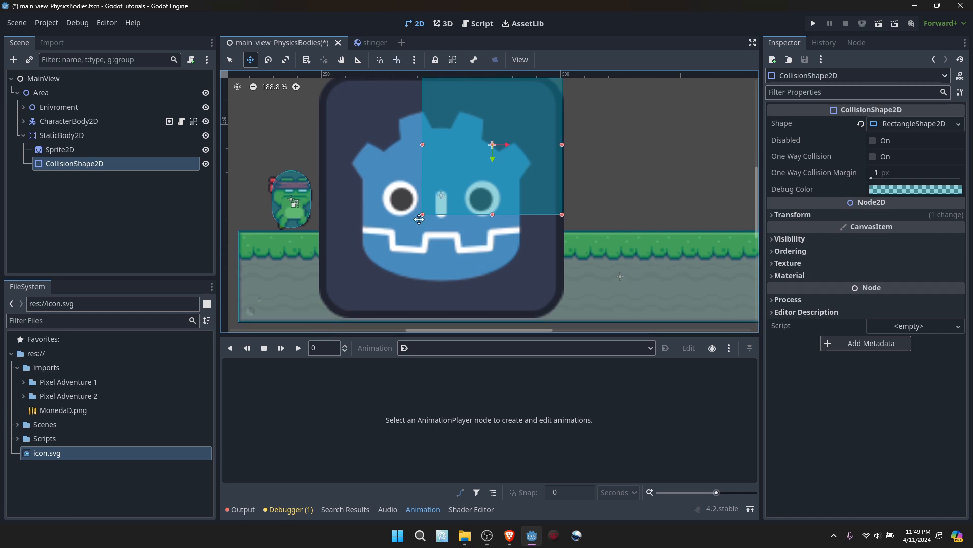
left_click_drag(421, 216, 318, 321)
left_click_drag(561, 199, 565, 198)
Step: Scale the StaticBody2D down to a small block resting on the ground near the character and save the scene
left_click(76, 136)
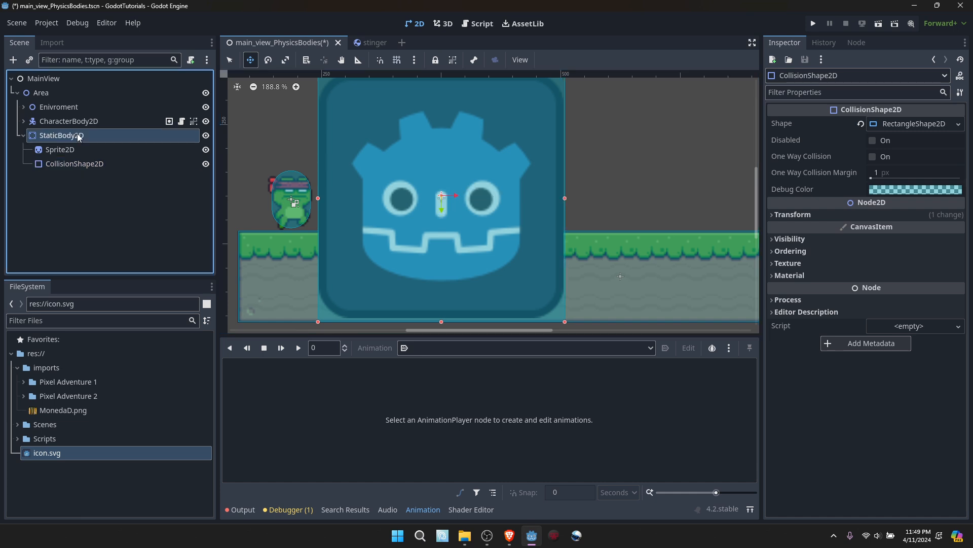
left_click(285, 60)
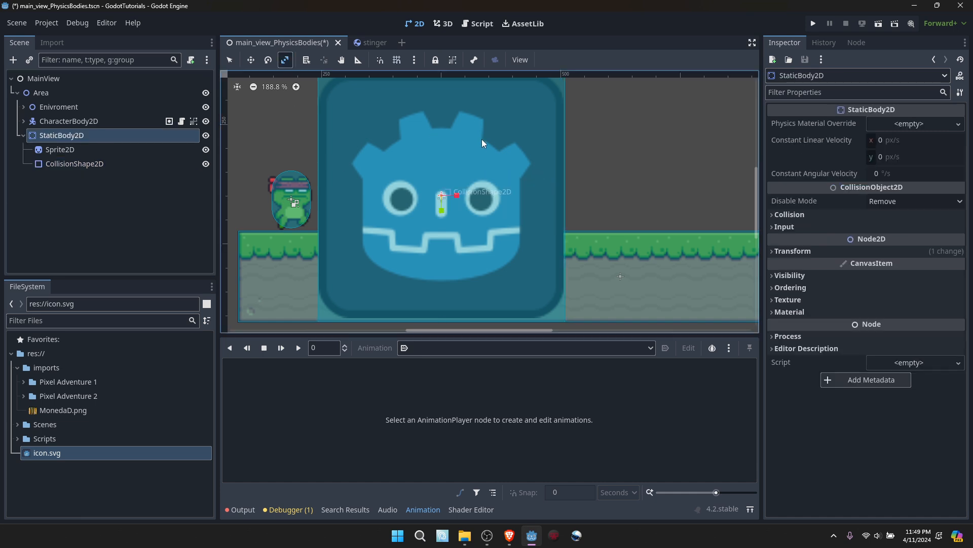
left_click_drag(493, 133, 466, 171)
key("ctrl+s")
key("w")
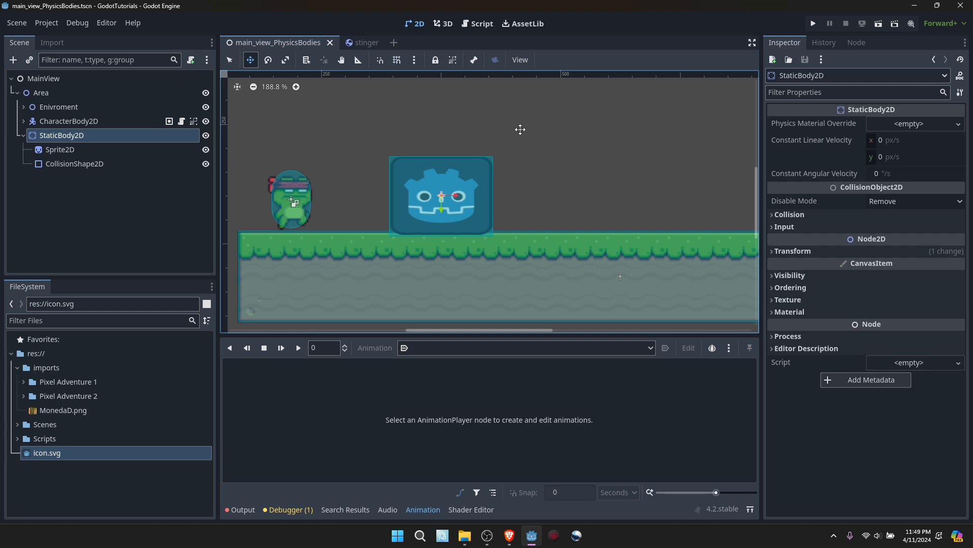
Step: Run the current scene, test walking into and jumping over the static block from both sides, and close the game
left_click(880, 25)
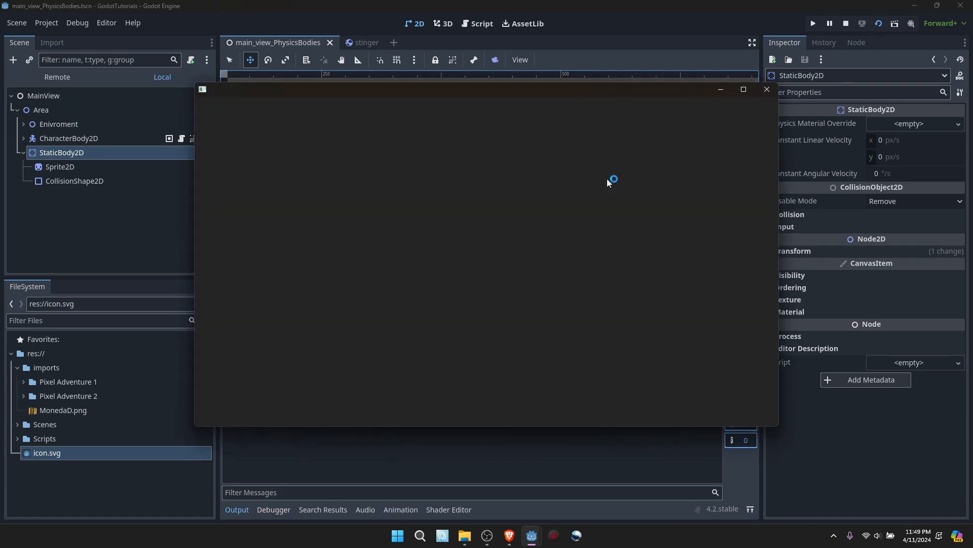
key("Right")
key("Left")
key("Right")
key("space")
key("space")
key("Left")
key("Right")
key("Right")
key("Left")
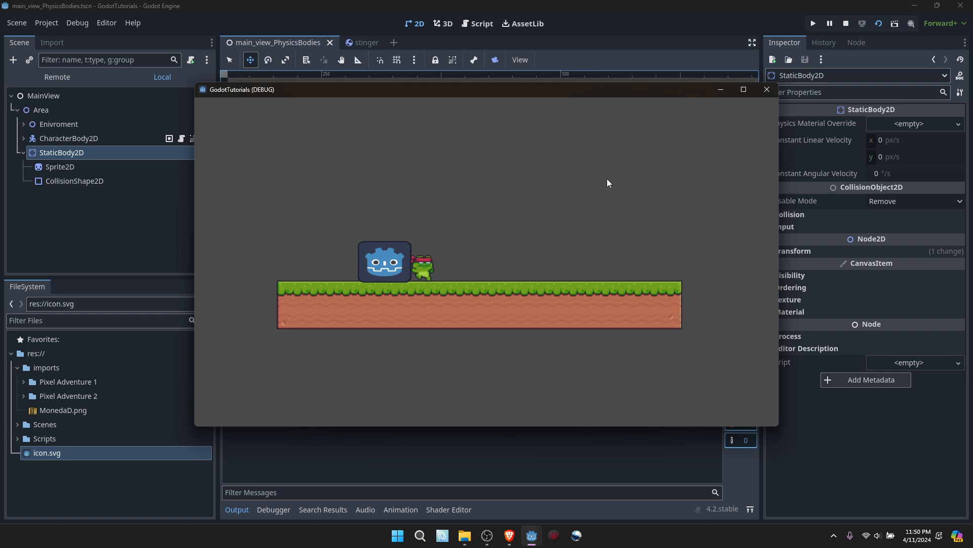
left_click(766, 89)
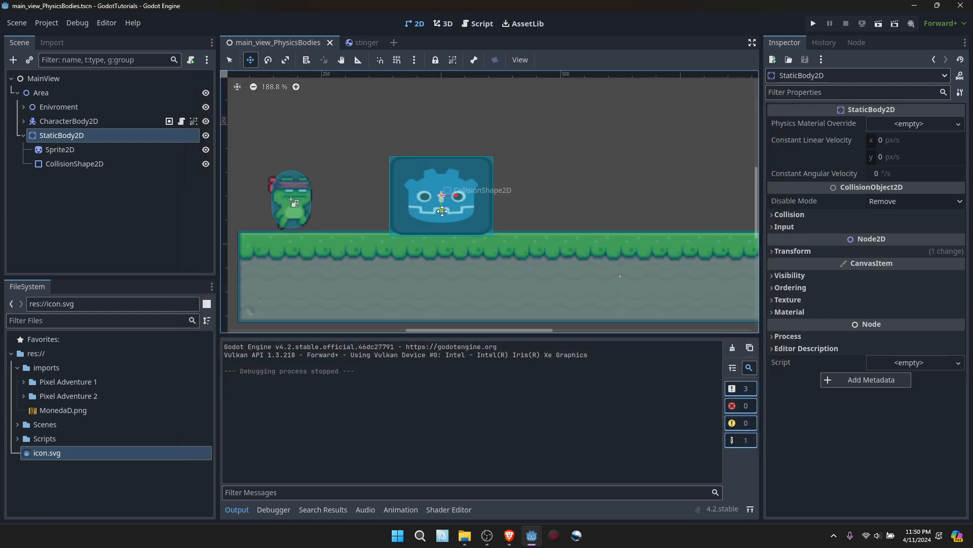
Step: Lower the StaticBody2D into the ground at (251, 151) and set its Constant Linear Velocity x to 50 px/s
left_click_drag(442, 208, 438, 257)
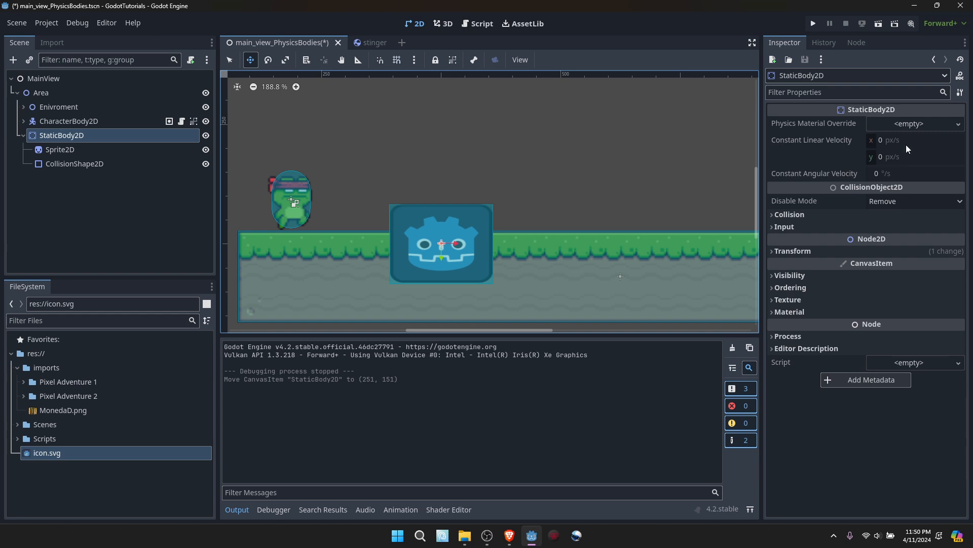
left_click_drag(872, 141, 892, 141)
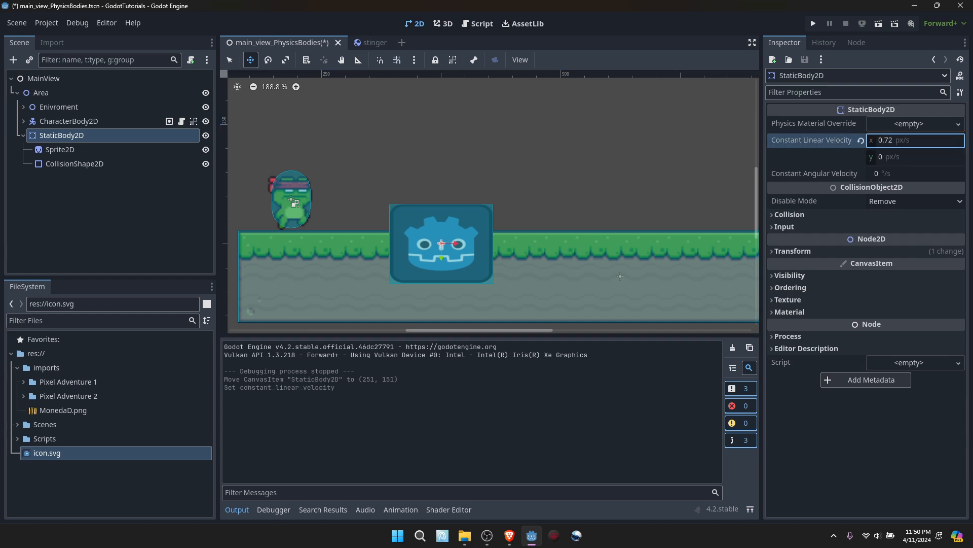
left_click(886, 142)
type("50")
key("Return")
Step: Run the current scene, test the constant velocity by jumping the character onto the block, and close the game
left_click(881, 25)
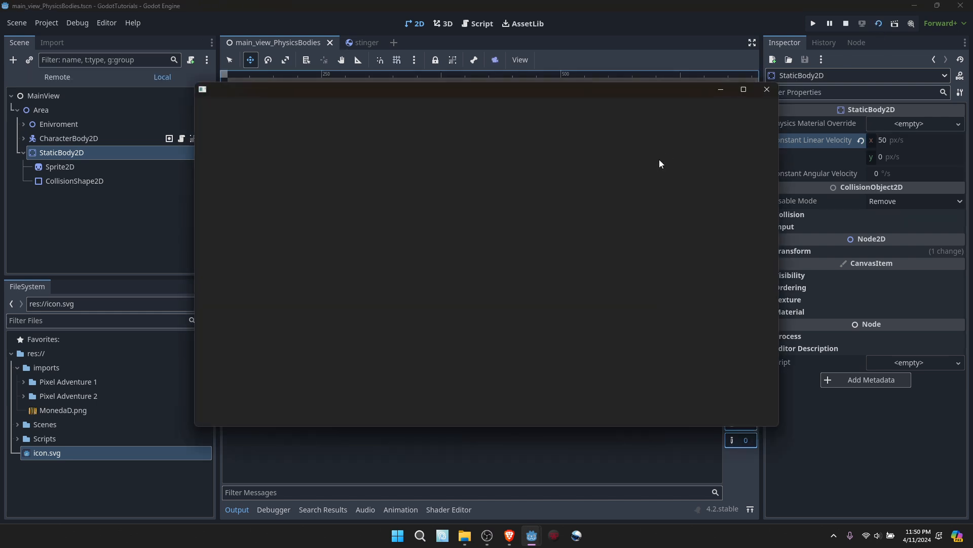
key("Right")
key("space")
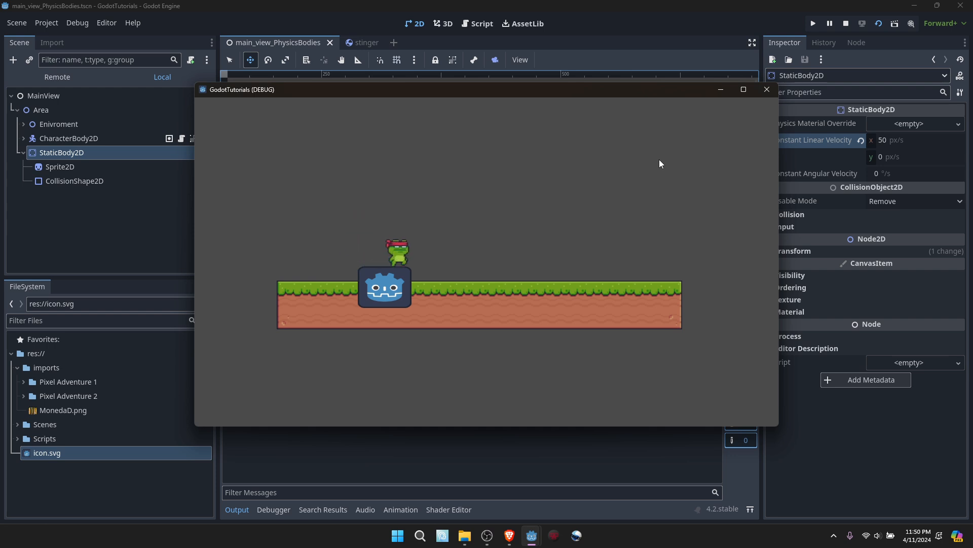
key("Right")
key("Left")
key("space")
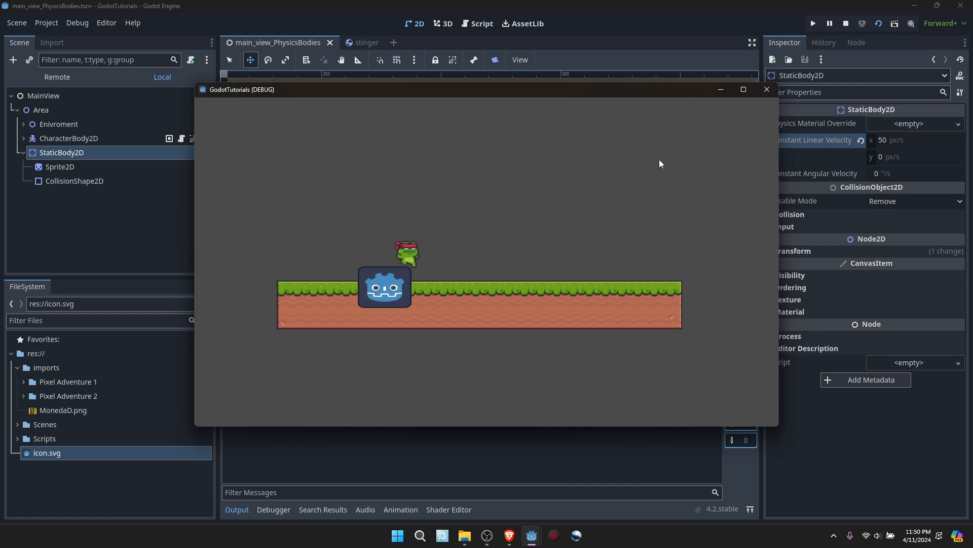
key("Right")
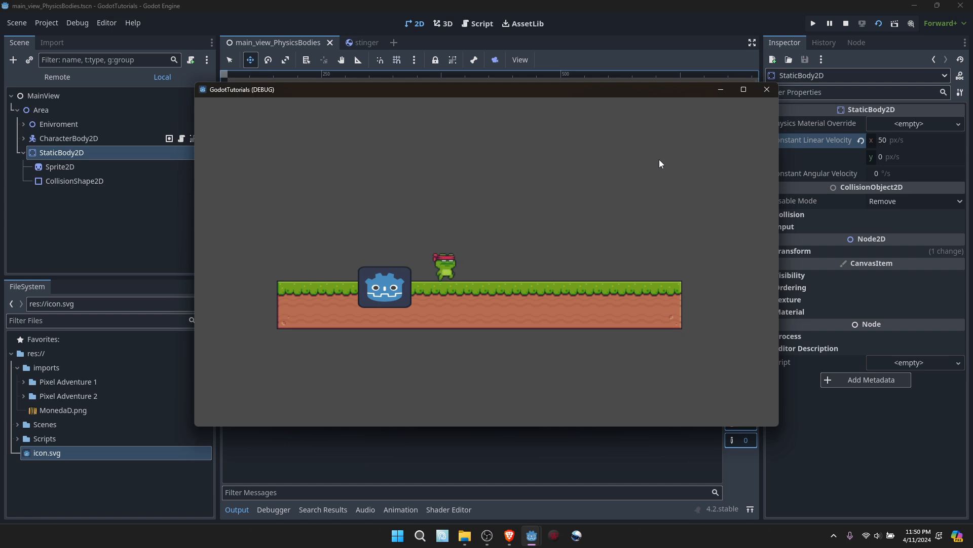
left_click(767, 90)
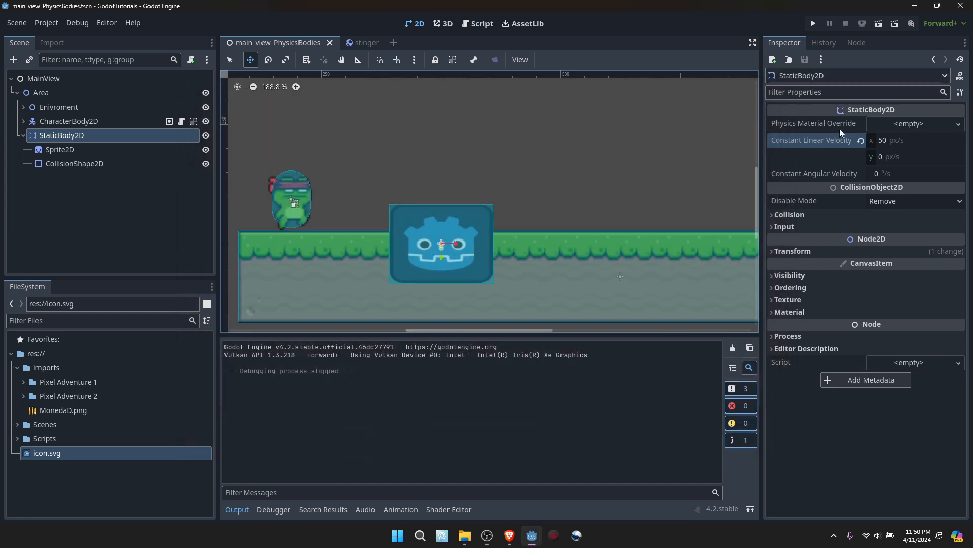
left_click(882, 143)
key("Return")
key("ctrl+z")
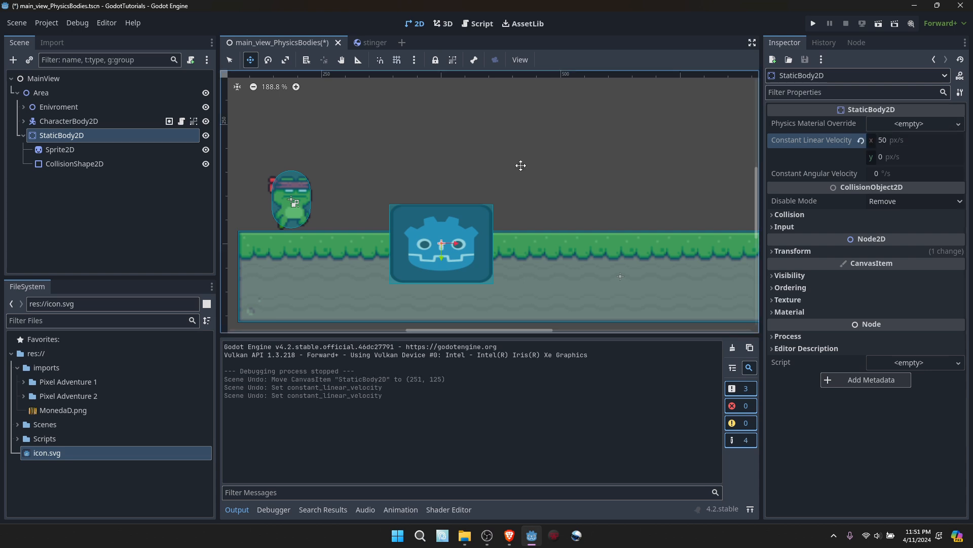
Step: Raise the StaticBody2D above the ground to (251, 97) and enable One Way Collision on its CollisionShape2D
left_click(102, 165)
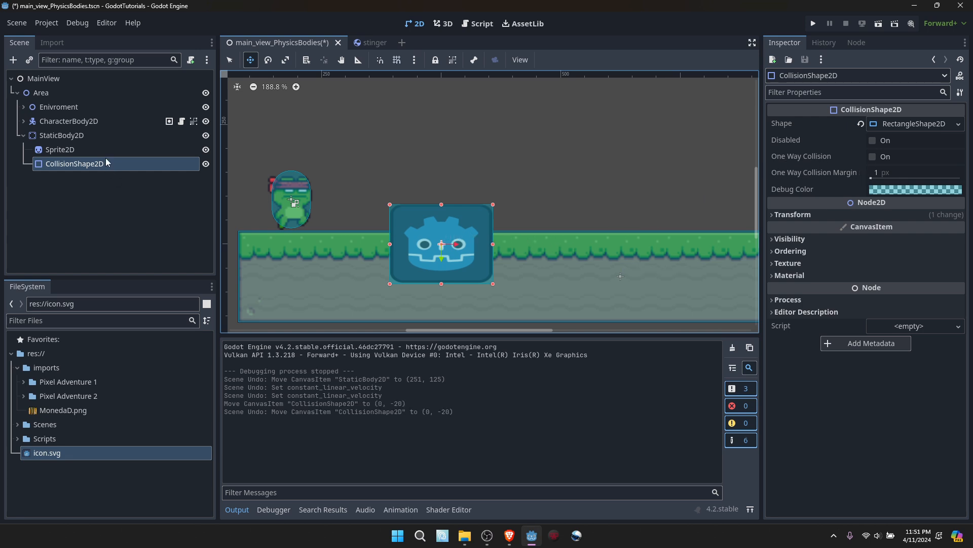
left_click(99, 137)
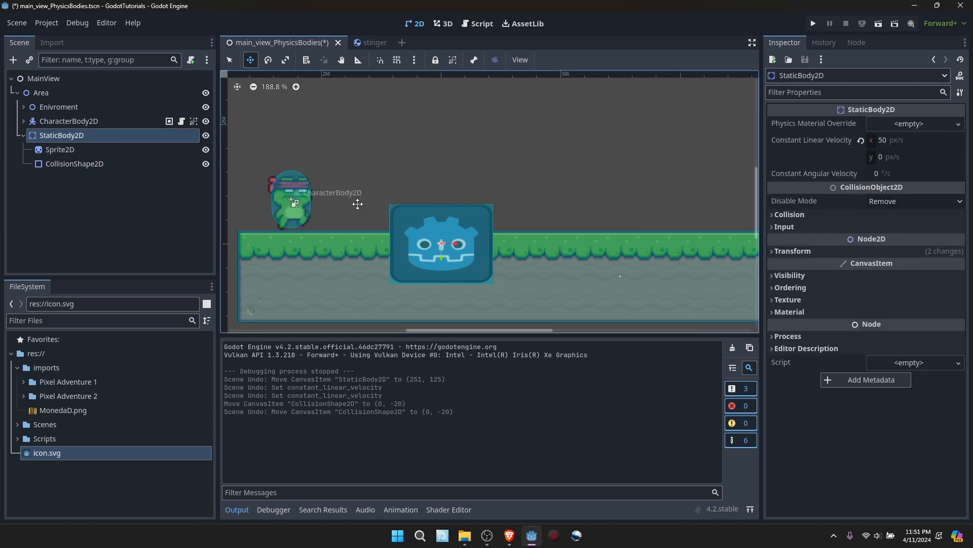
left_click_drag(438, 257, 448, 154)
left_click(105, 164)
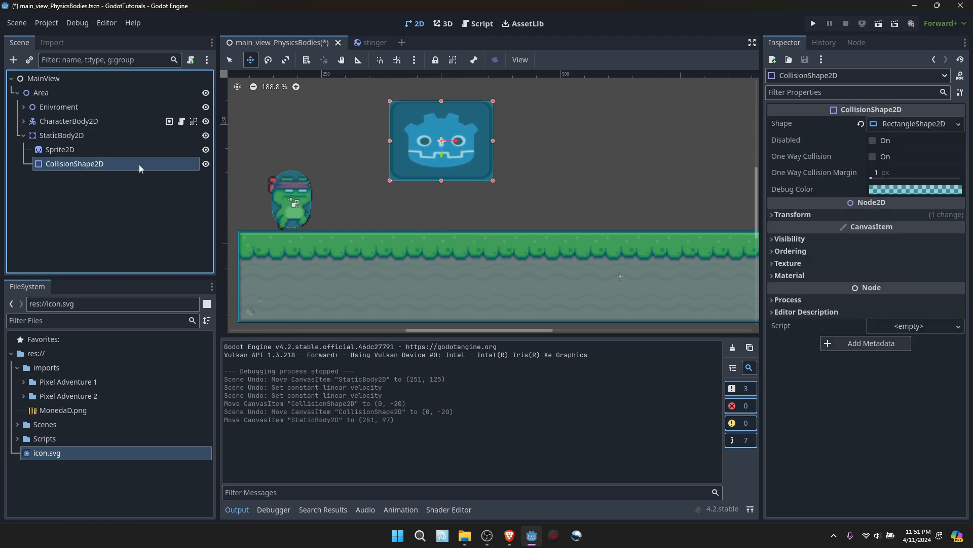
left_click(873, 157)
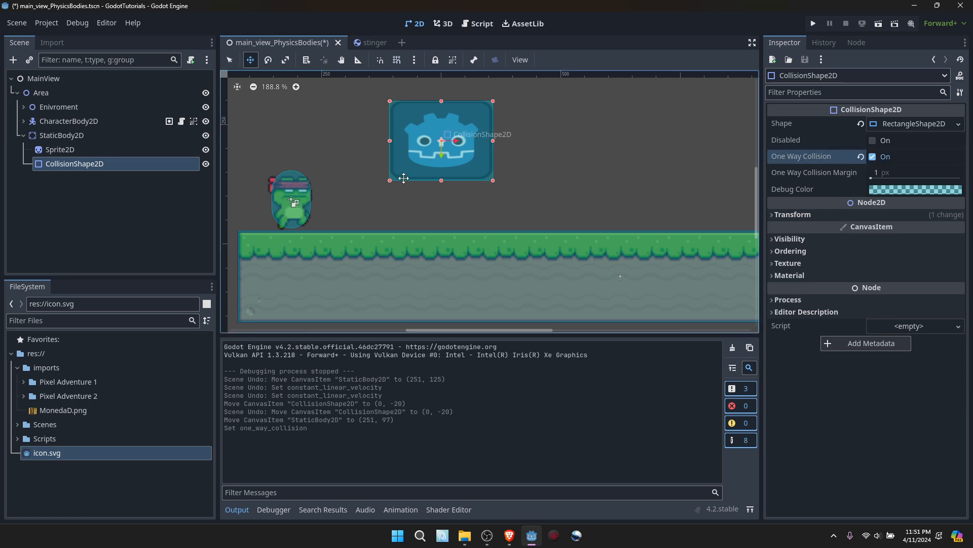
Step: Run the current scene, test walking under and jumping up through the raised one-way block, and close the game
left_click(881, 26)
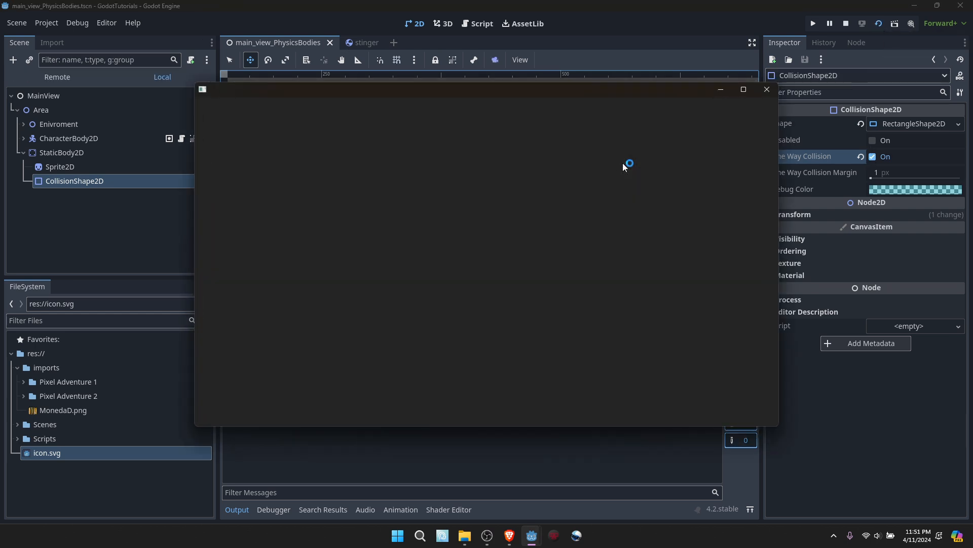
key("Right")
key("Left")
key("Right")
key("space")
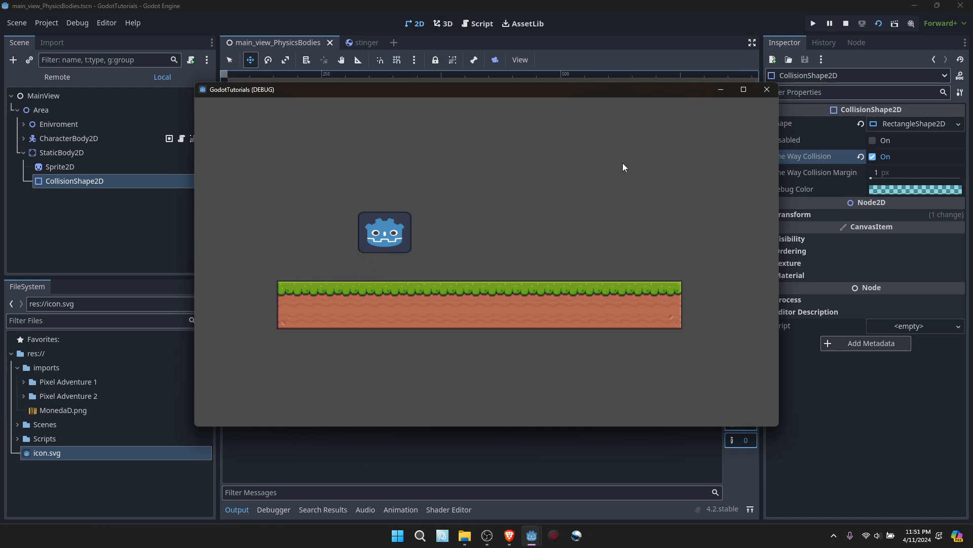
key("Left")
left_click(767, 89)
Step: Lower the StaticBody2D partly into the ground to (251, 143)
left_click(437, 194)
left_click_drag(440, 196, 440, 240)
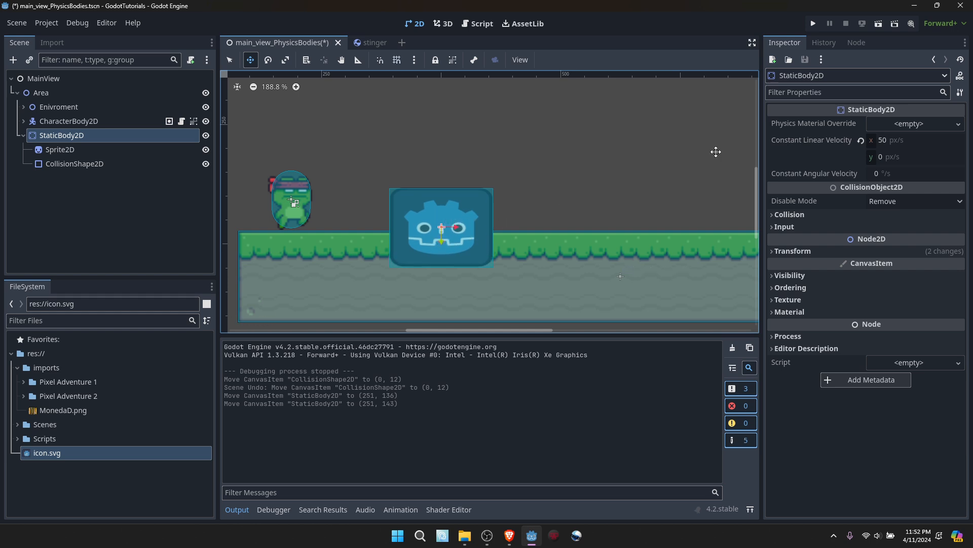
Step: Run the current scene, test walking through and jumping onto the lowered one-way block, and close the game
left_click(878, 25)
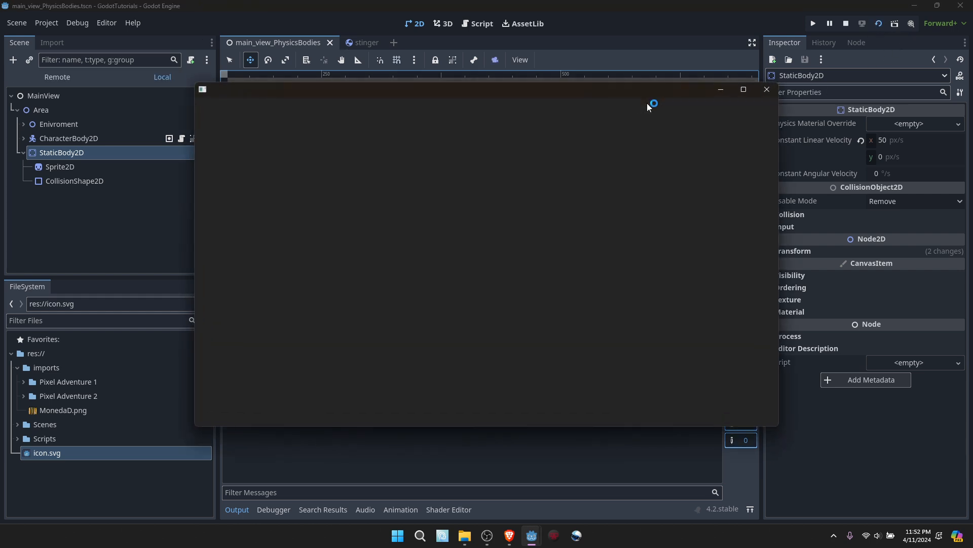
key("Right")
key("Left")
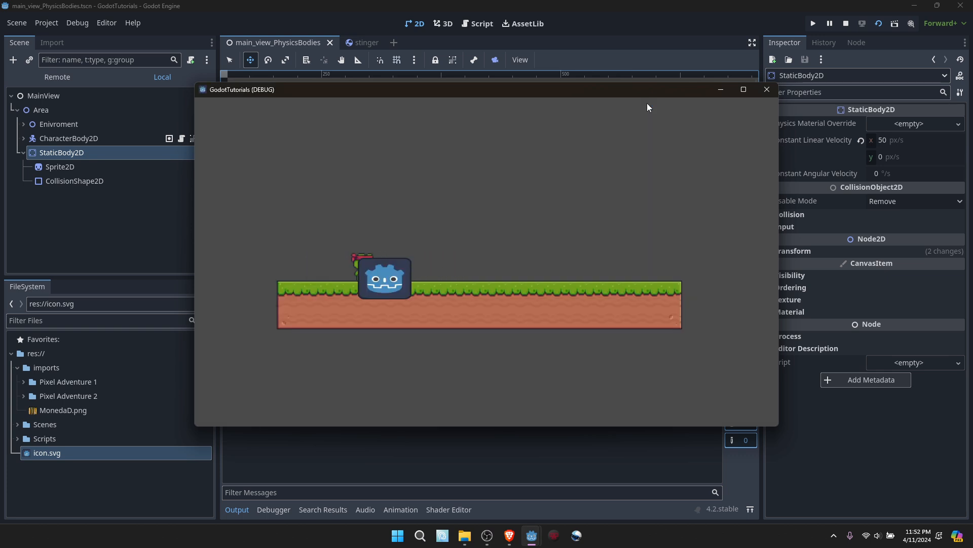
key("Right")
key("space")
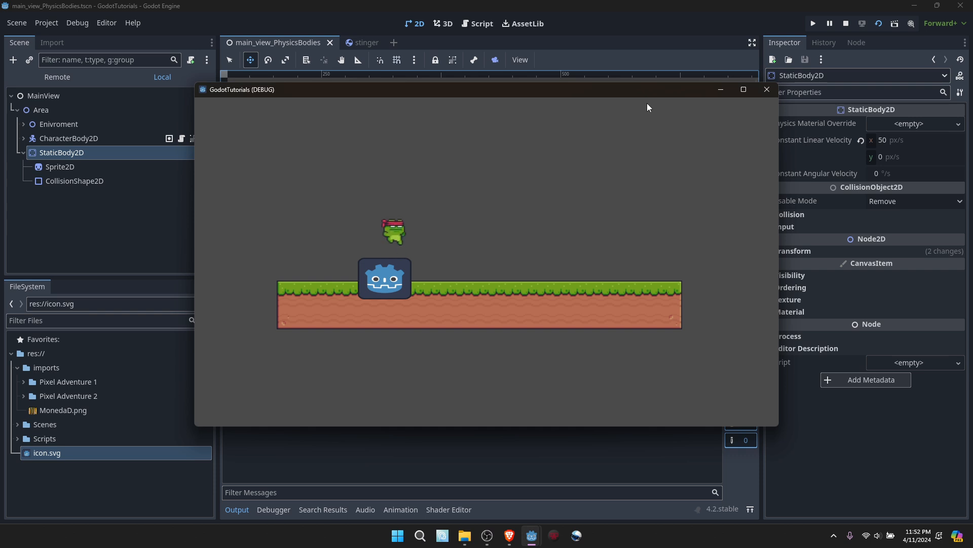
key("Left")
key("Left")
key("space")
key("space")
key("Right")
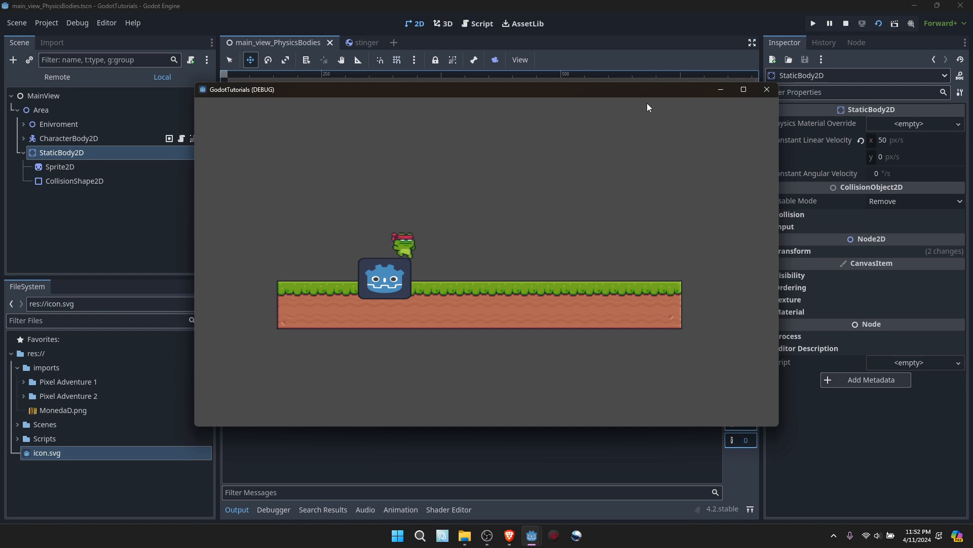
left_click(765, 90)
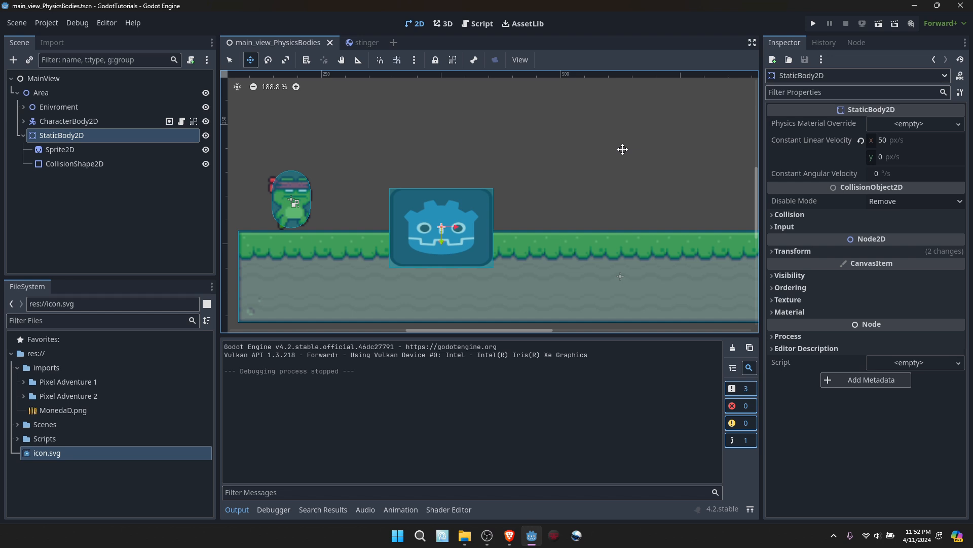
Step: Collapse the StaticBody2D branch and add a Path2D node as a child of Area
left_click(24, 135)
left_click(42, 92)
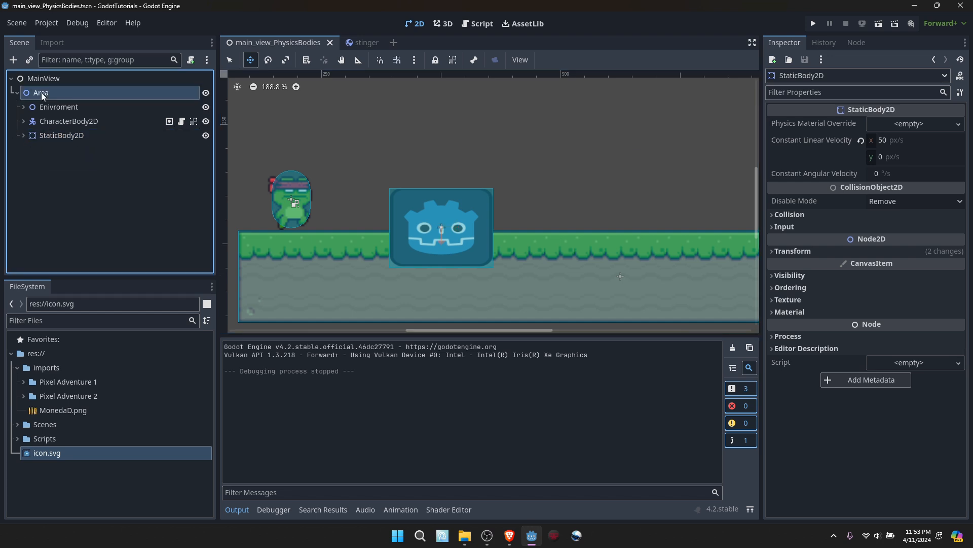
right_click(41, 93)
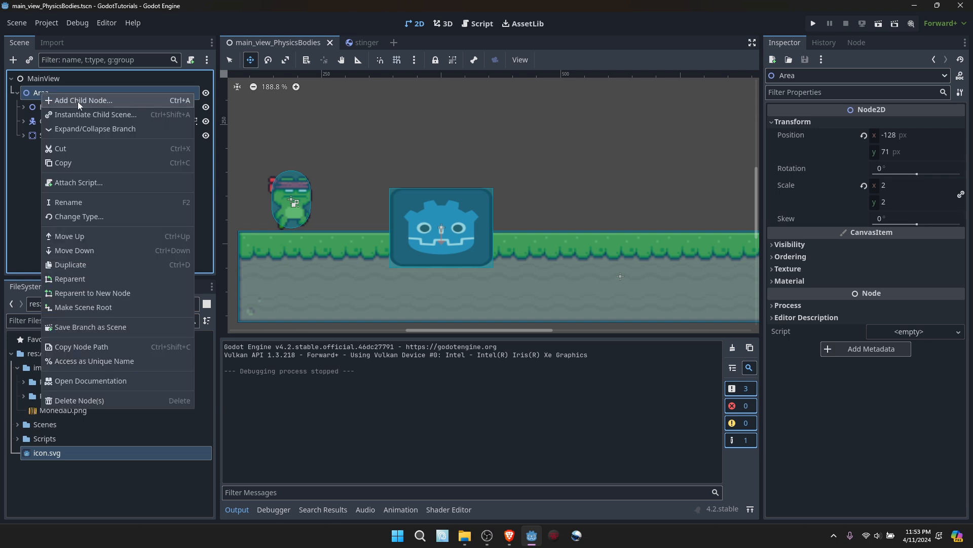
left_click(77, 101)
type("path")
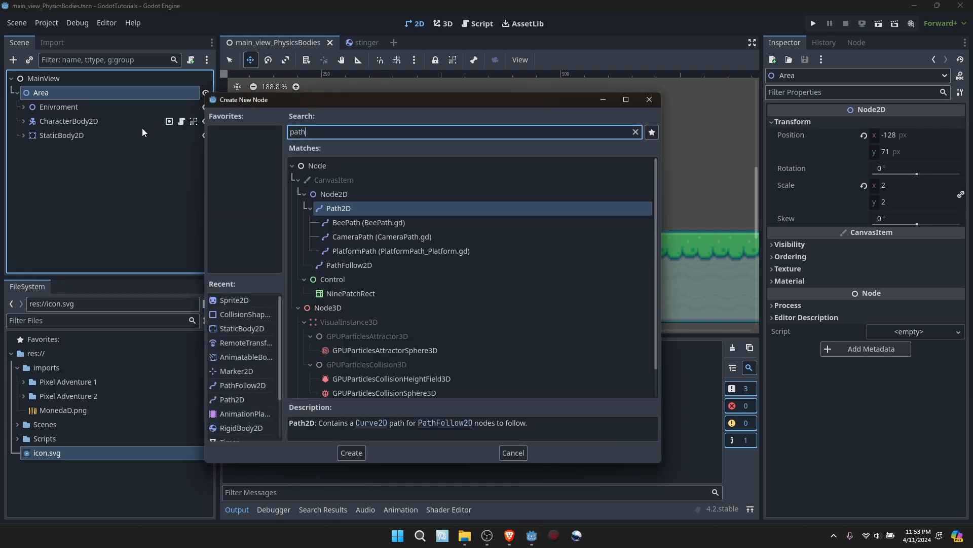
left_click(350, 452)
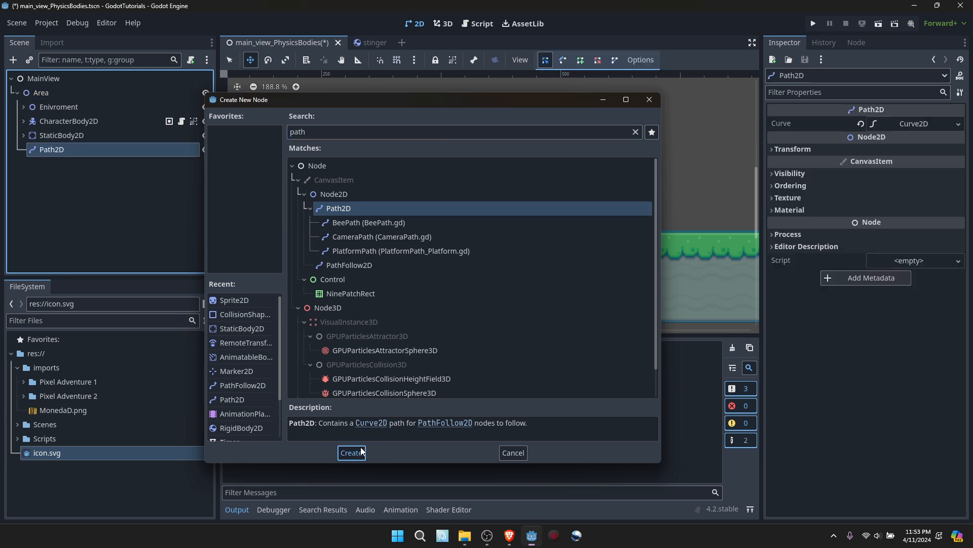
Step: Add a PathFollow2D node as a child of the Path2D
right_click(80, 155)
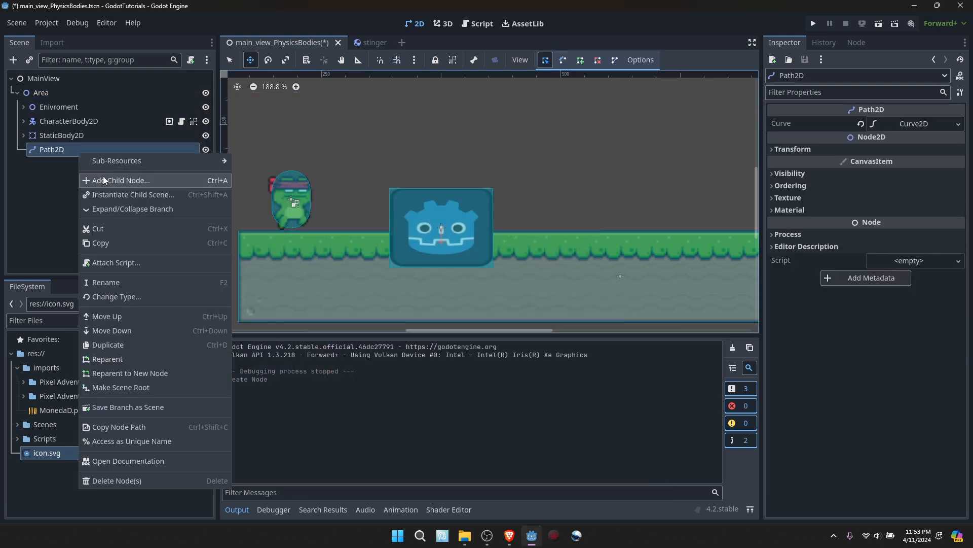
left_click(102, 178)
type("path")
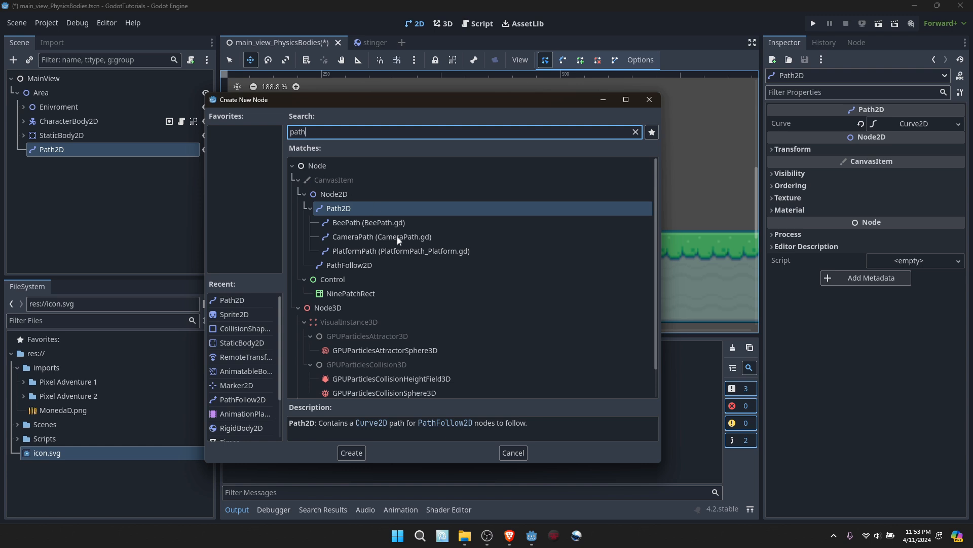
left_click(375, 267)
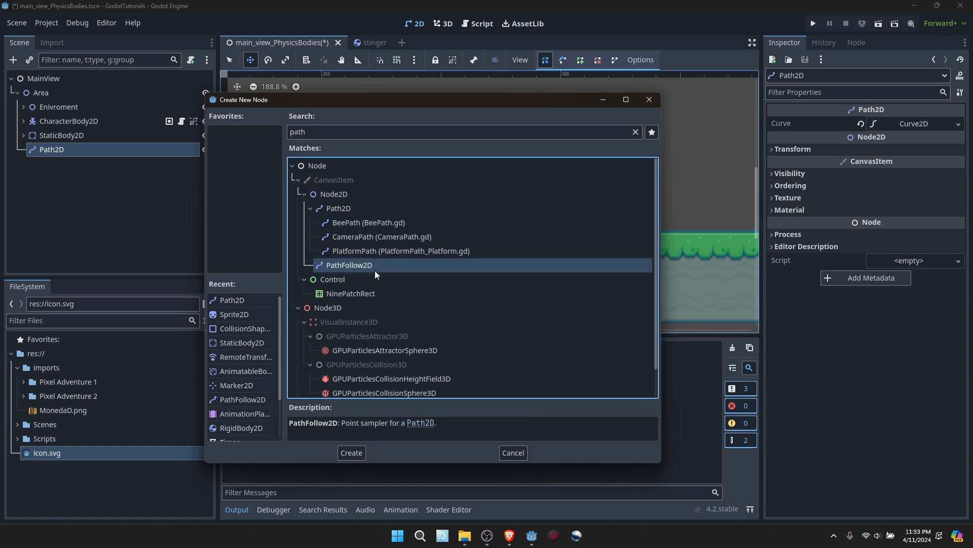
left_click(354, 452)
Step: Draw a straight horizontal two-point curve for the Path2D above the ground, starting above the block and running rightward
scroll(423, 170, "down", 2)
left_click(98, 152)
scroll(476, 167, "down", 2)
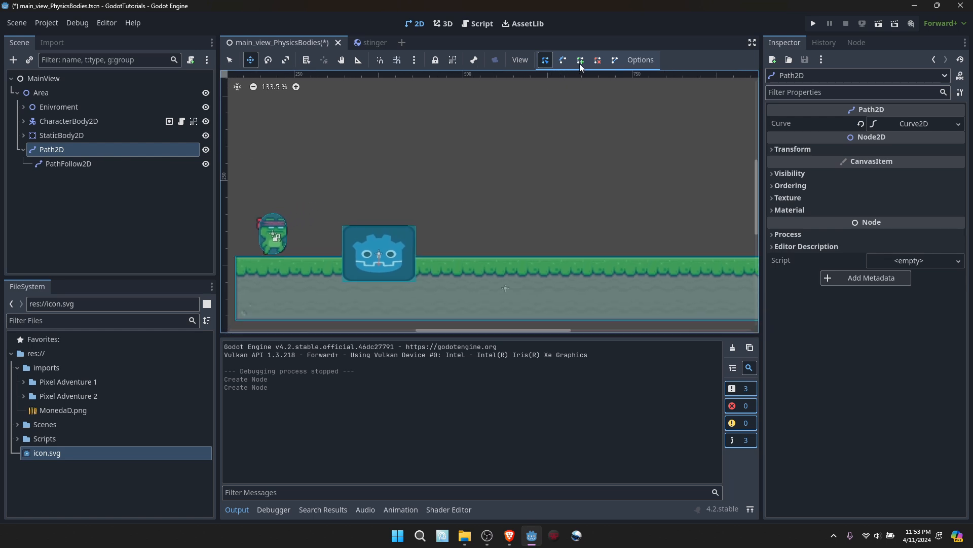
left_click(581, 60)
left_click(232, 60)
left_click(339, 161)
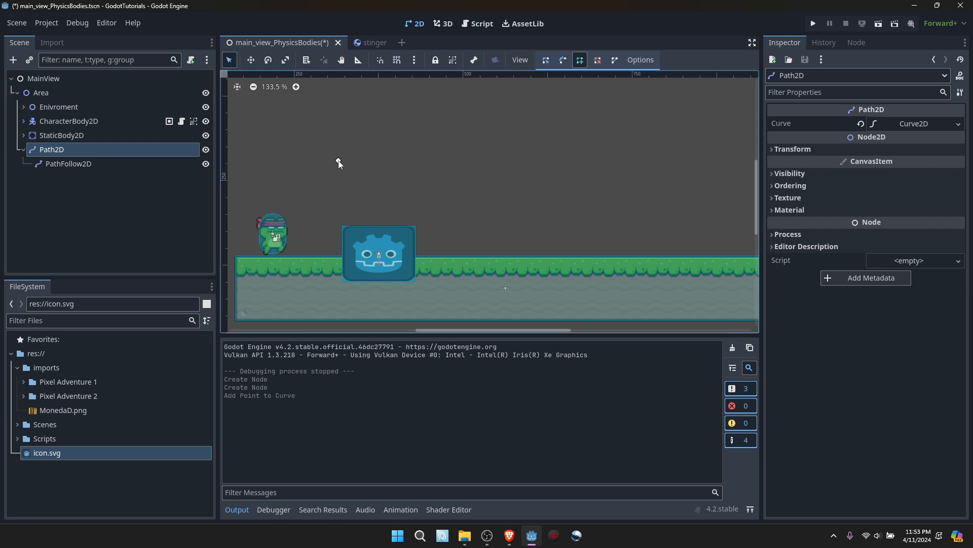
left_click(661, 160)
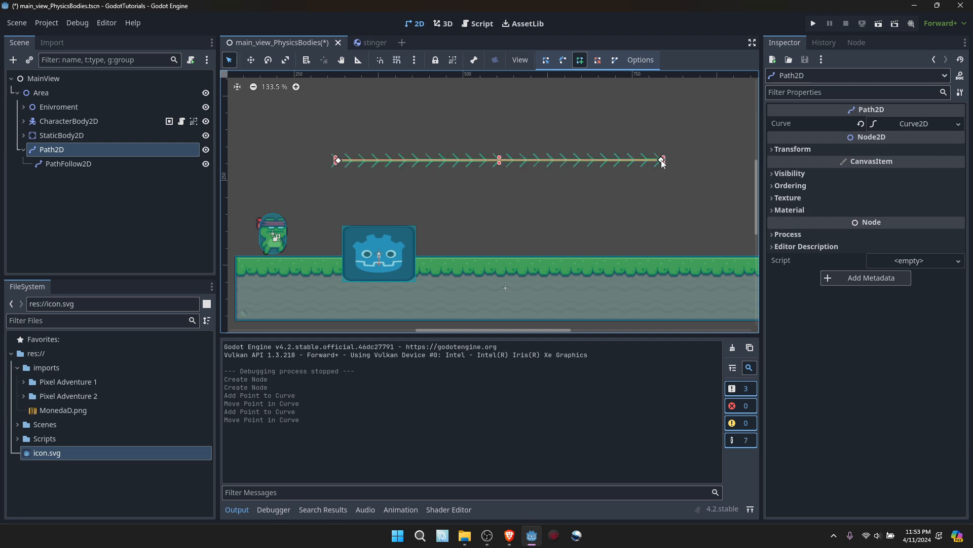
left_click(79, 164)
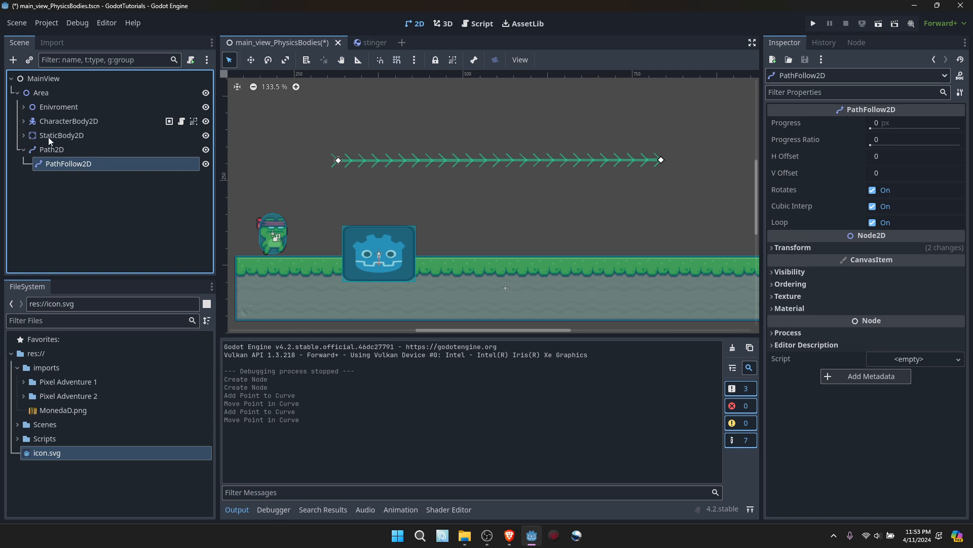
left_click_drag(62, 135, 81, 163)
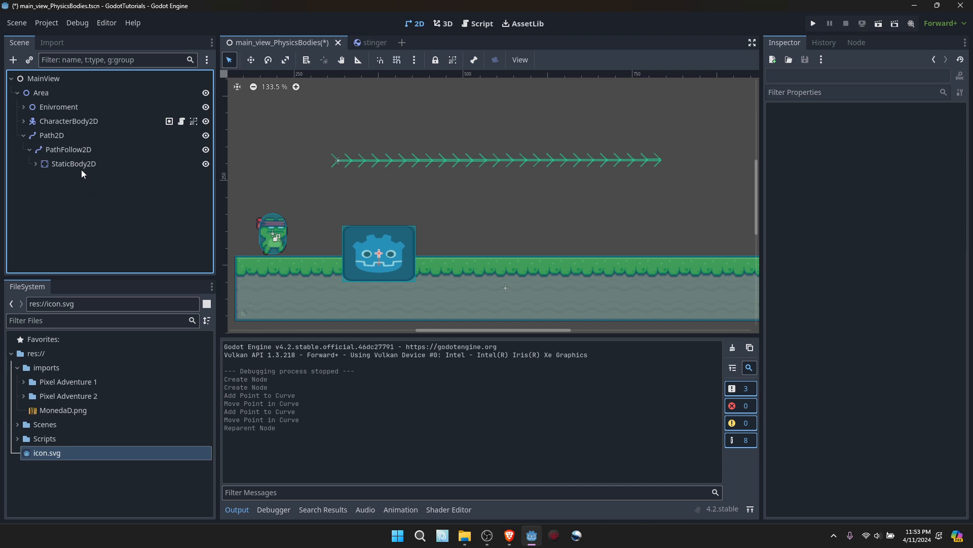
left_click_drag(71, 163, 49, 129)
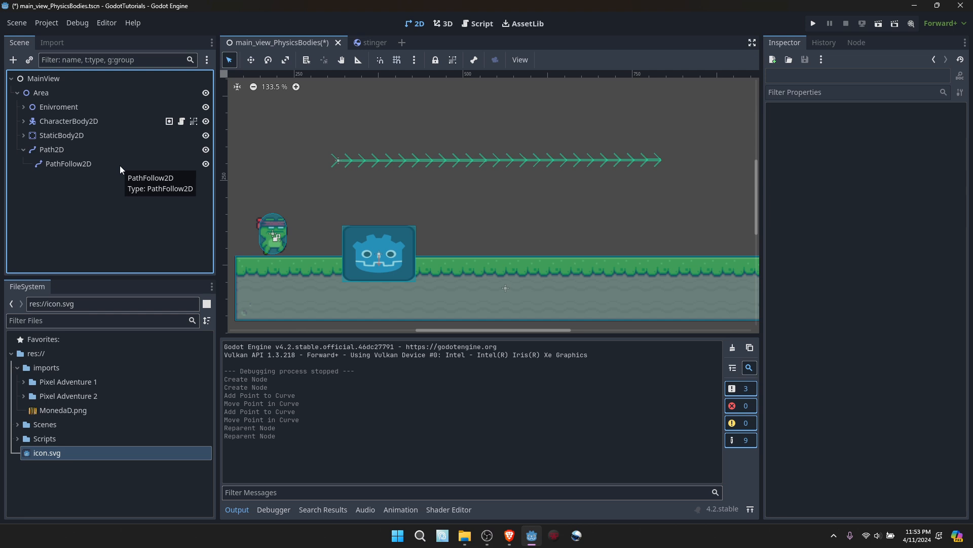
Step: Add a RemoteTransform2D node under the PathFollow2D and assign the StaticBody2D as its Remote Path
right_click(83, 167)
key("Escape")
key("ctrl+a")
type("remote")
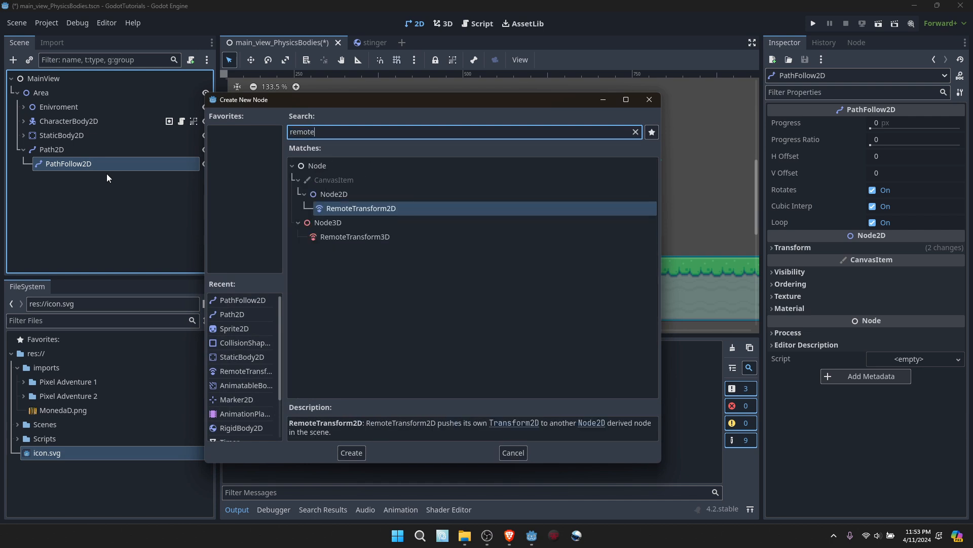
left_click(351, 452)
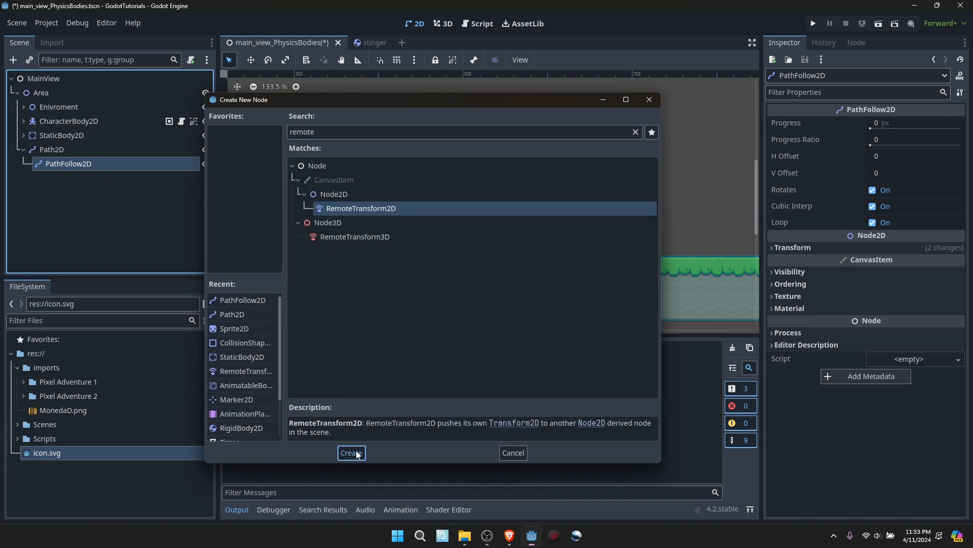
left_click_drag(51, 135, 896, 126)
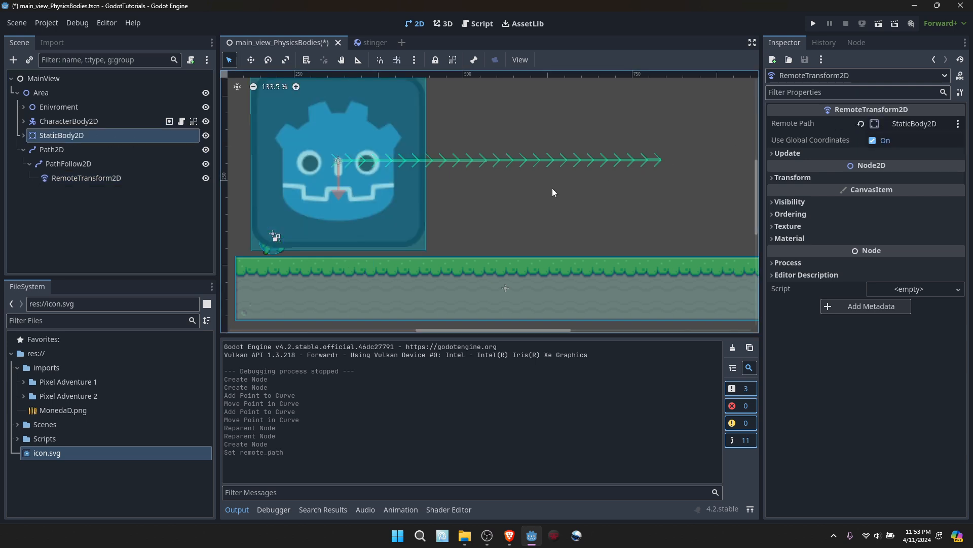
Step: Disable the Scale and Rotation updates on the RemoteTransform2D and save the scene
left_click(87, 177)
left_click(800, 154)
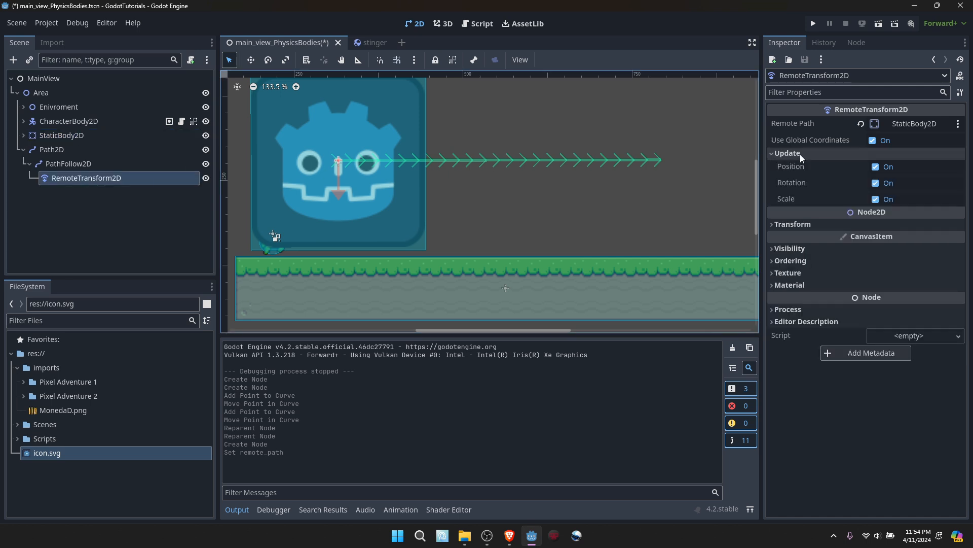
left_click(876, 199)
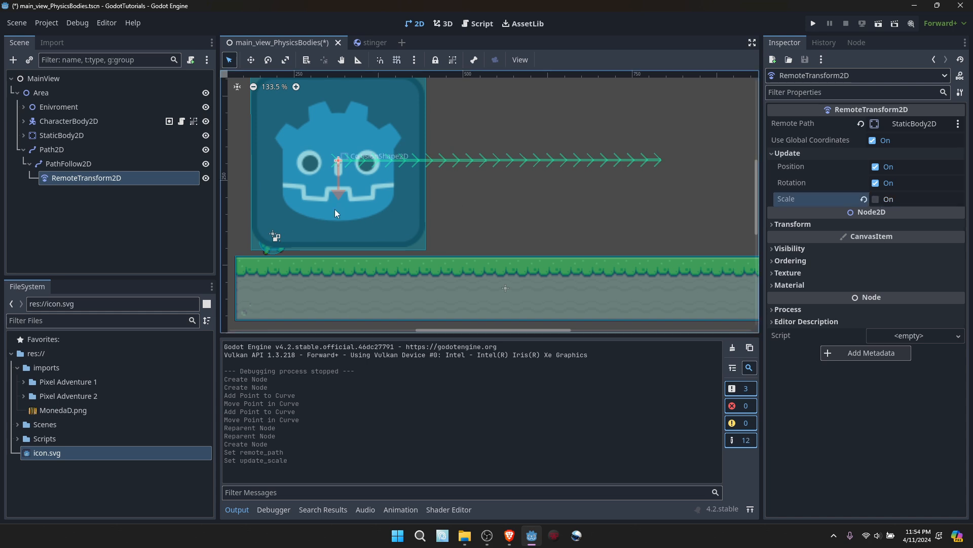
left_click(875, 183)
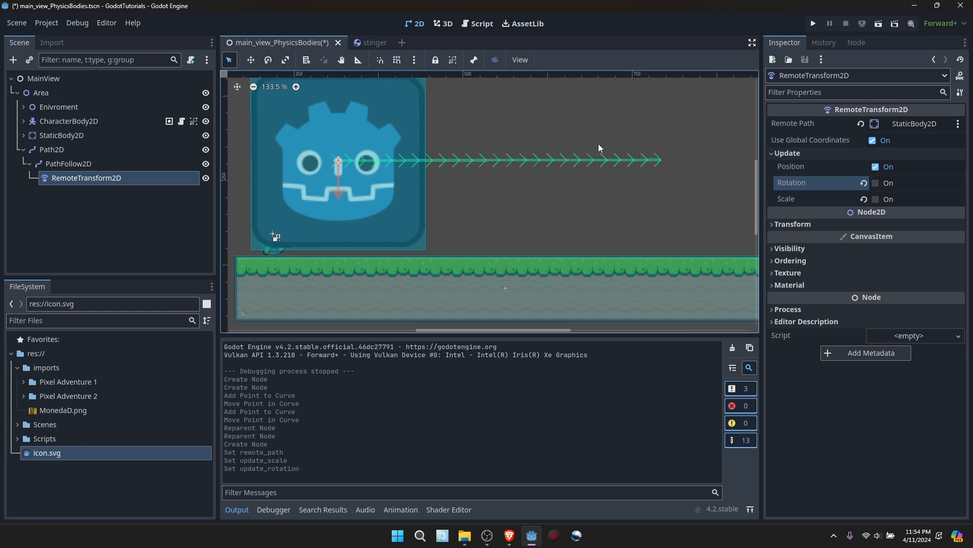
key("ctrl+s")
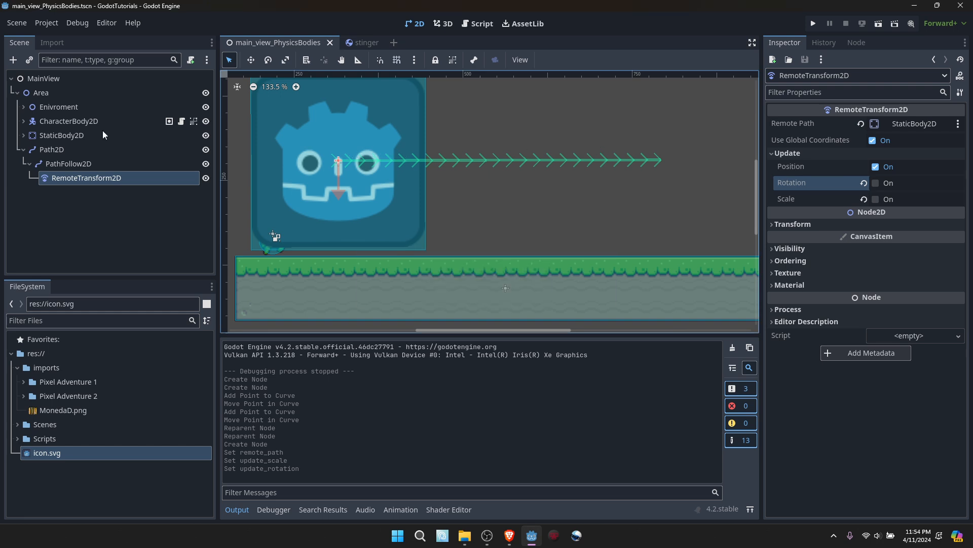
Step: Scale the StaticBody2D down to a flat platform at (0.57, 0.16)
left_click(48, 134)
left_click(285, 59)
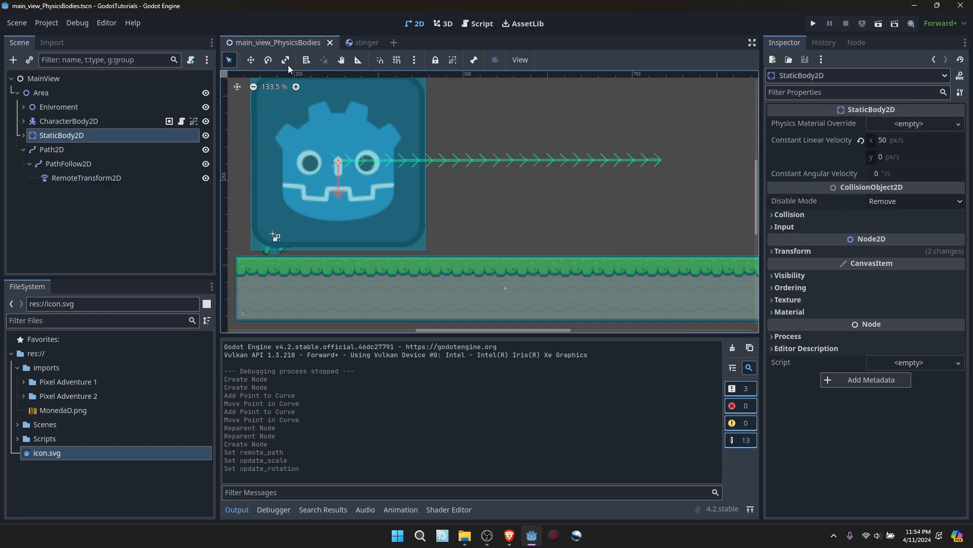
left_click_drag(397, 94, 373, 156)
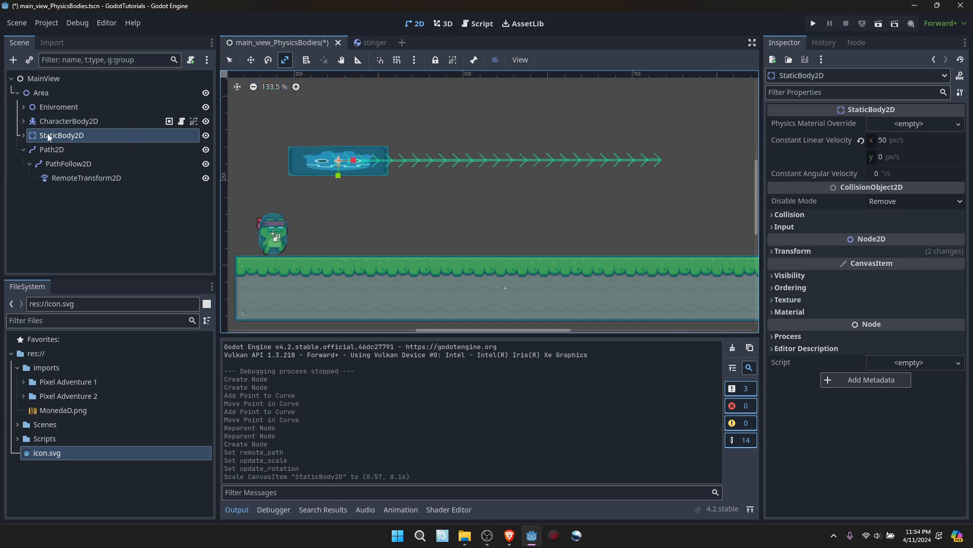
Step: Set the Path2D's position to x 0 px and y 64.005 px so the platform sits at ground level
left_click(52, 150)
key("w")
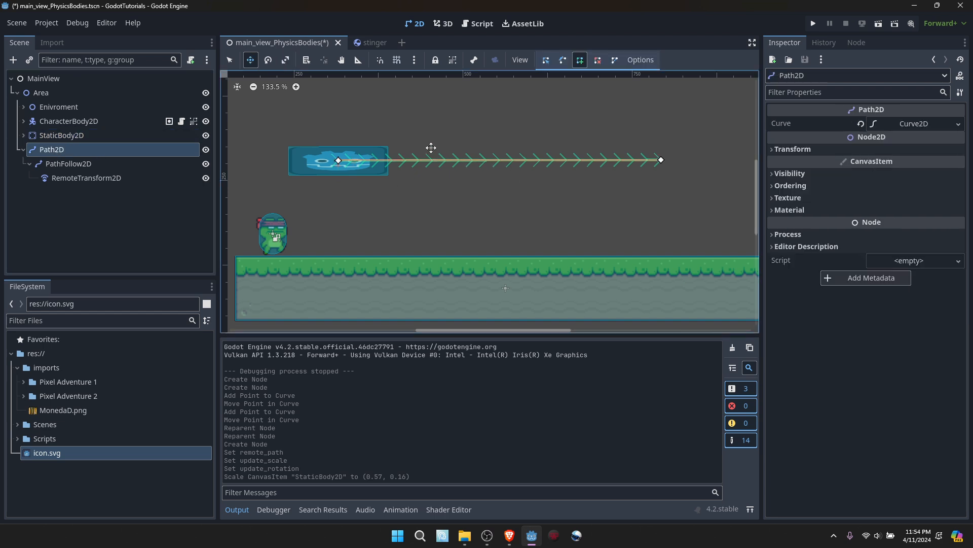
scroll(446, 165, "down", 1)
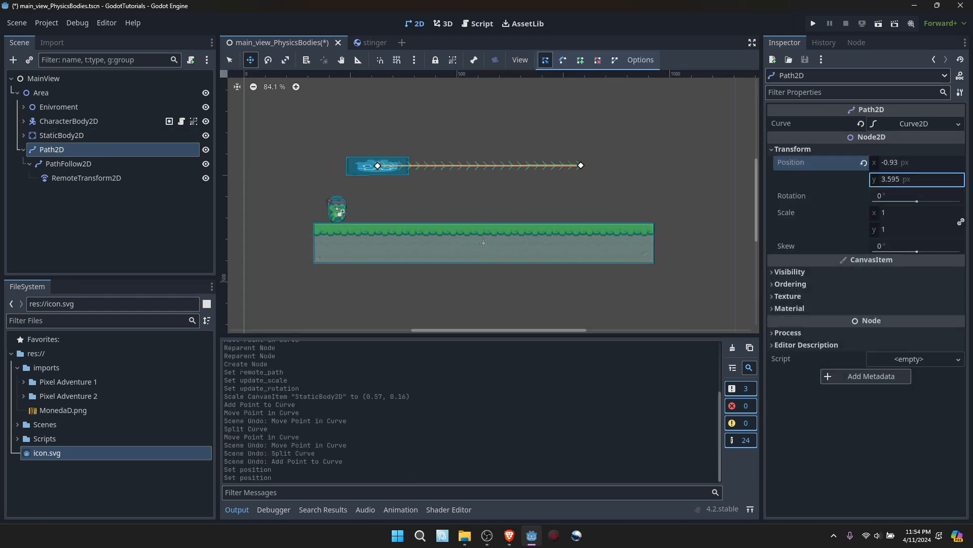
left_click_drag(908, 180, 964, 179)
left_click(916, 164)
type("0")
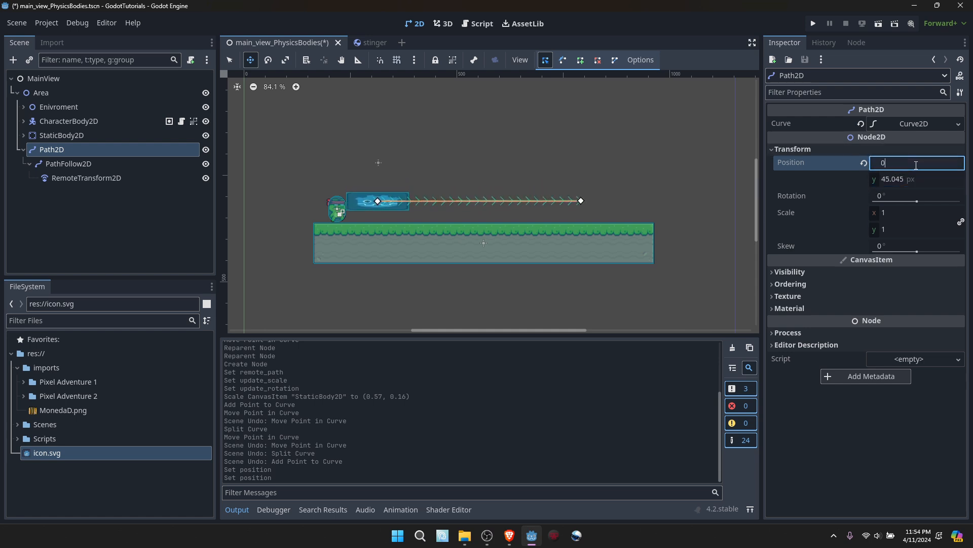
key("Return")
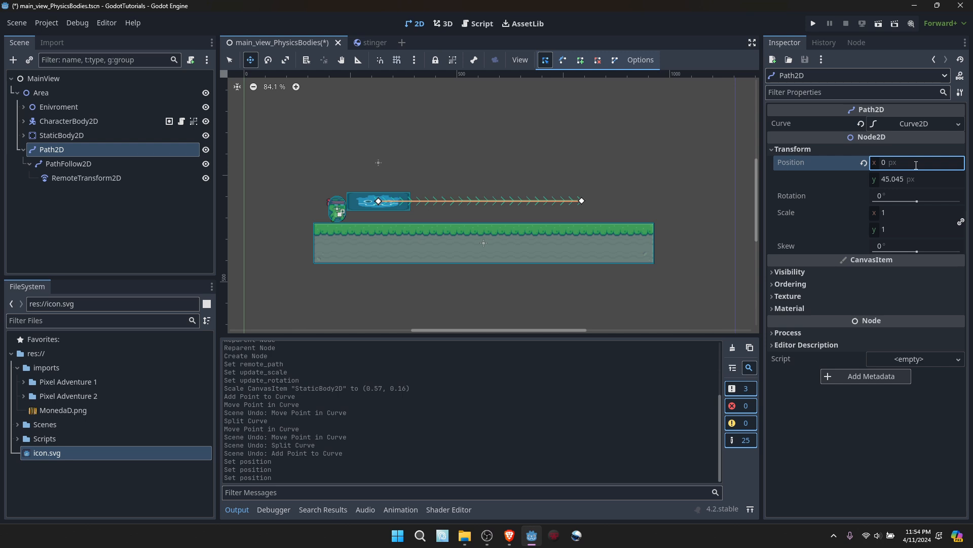
left_click_drag(873, 180, 880, 178)
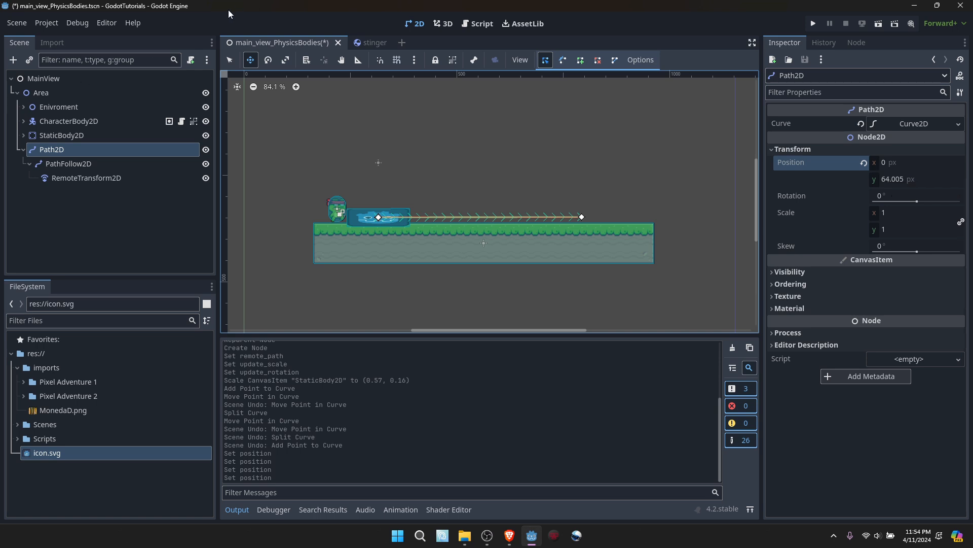
Step: Go through the RemoteTransform2D, PathFollow2D and Path2D nodes and show the PathFollow2D's properties
left_click(107, 178)
left_click(101, 165)
left_click(98, 149)
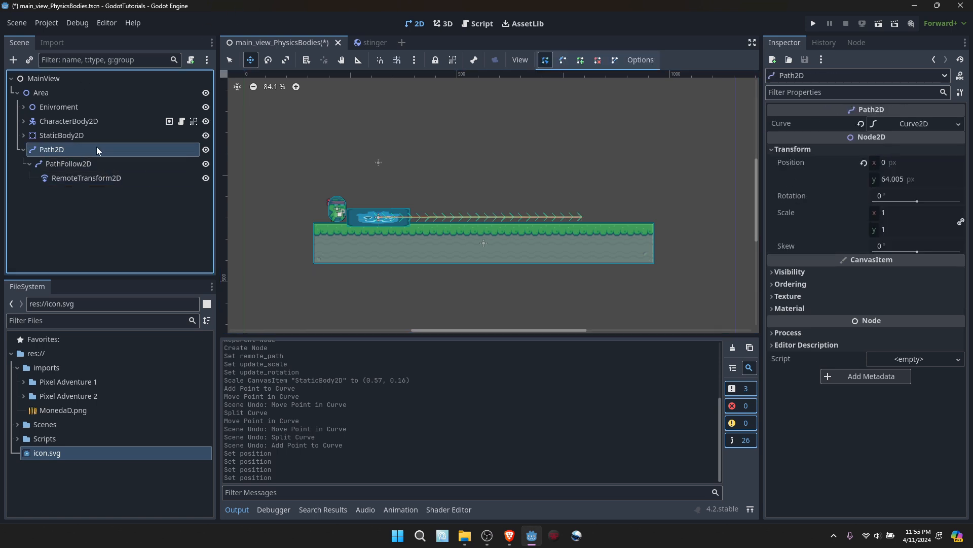
left_click(72, 165)
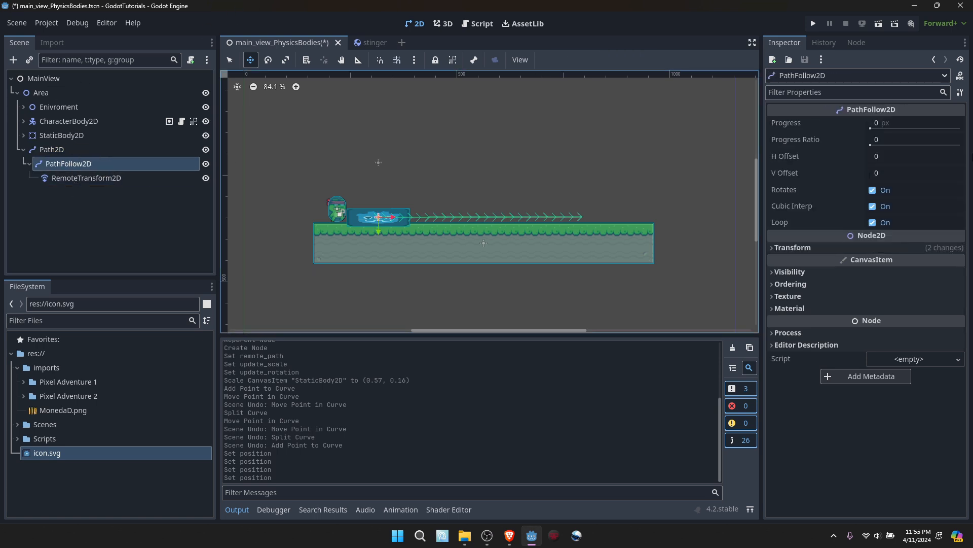
Step: Scrub the PathFollow2D's progress ratio and return it to 0, and add an AnimationPlayer as a child of Area
left_click_drag(872, 146, 801, 145)
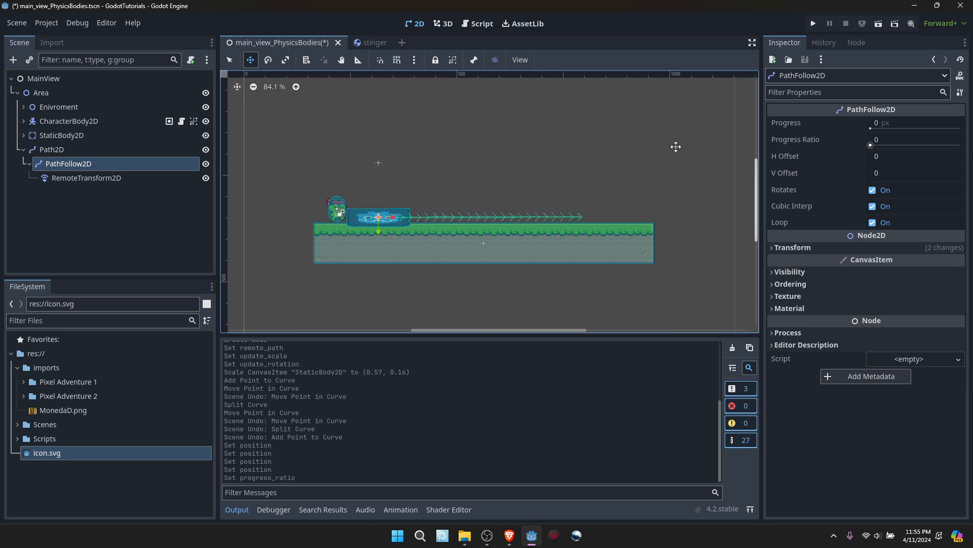
right_click(34, 89)
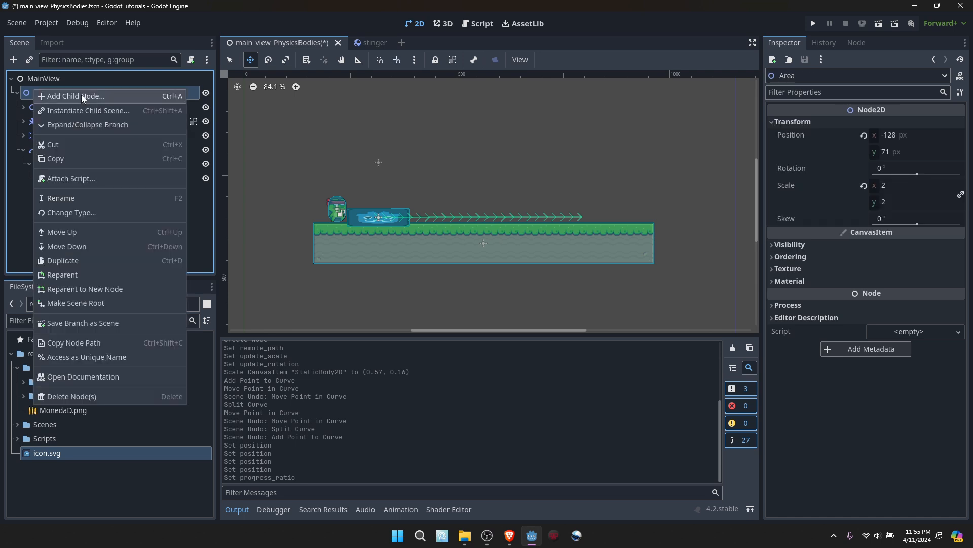
left_click(81, 96)
type("animation")
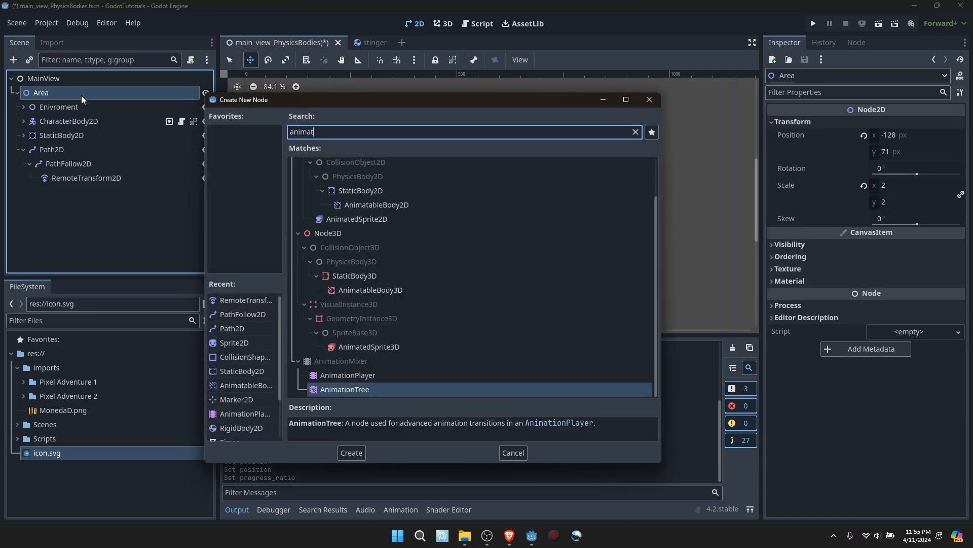
left_click(348, 195)
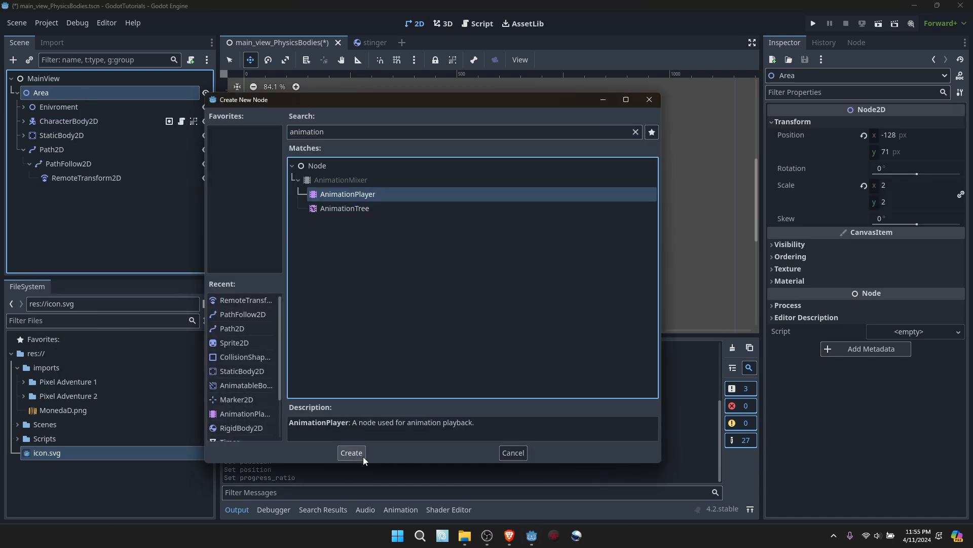
left_click(352, 452)
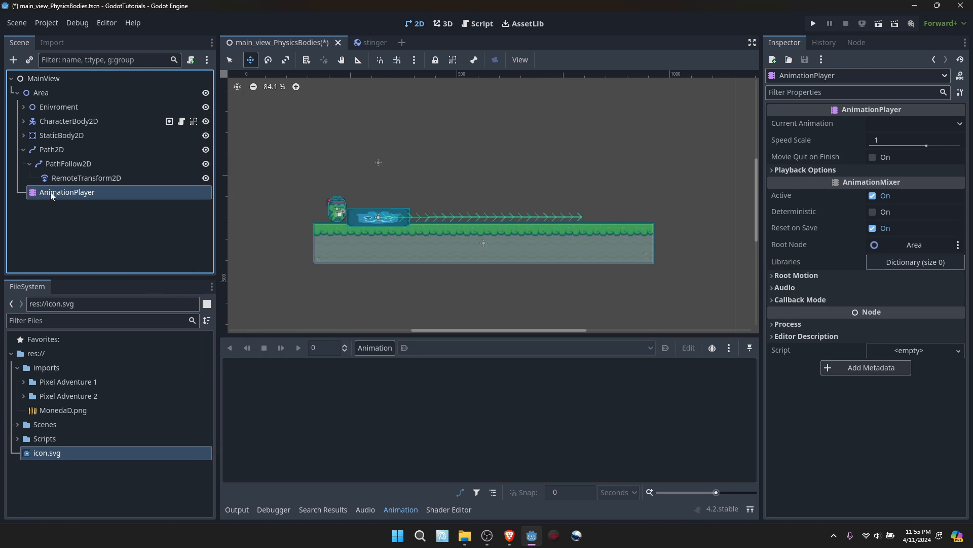
Step: Create a new animation named LvlAnimation in the AnimationPlayer
right_click(50, 192)
left_click(376, 352)
left_click(377, 351)
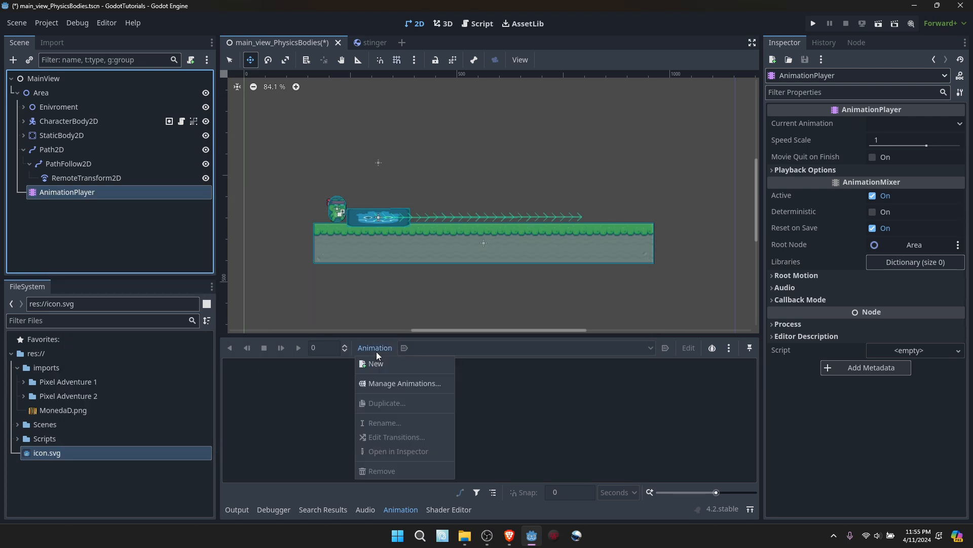
left_click(407, 363)
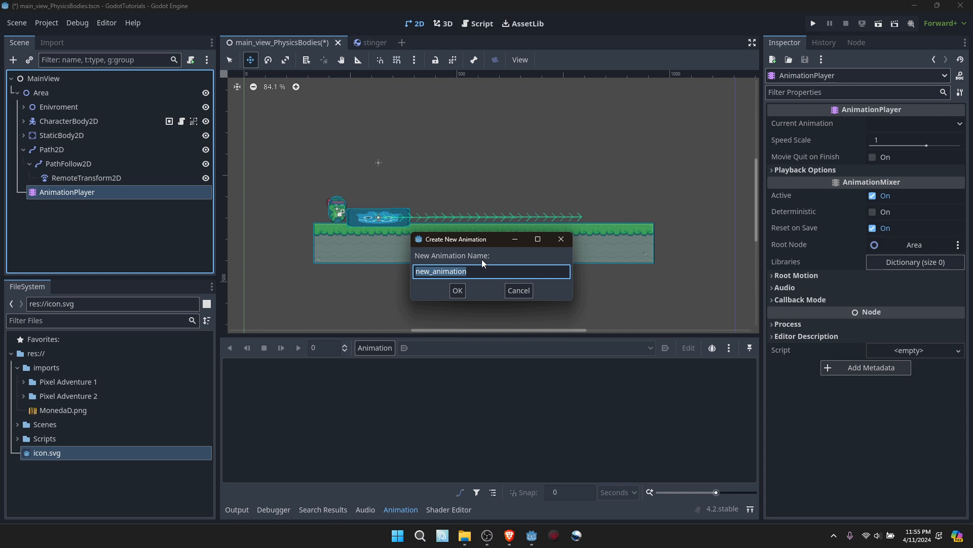
type("Lvl")
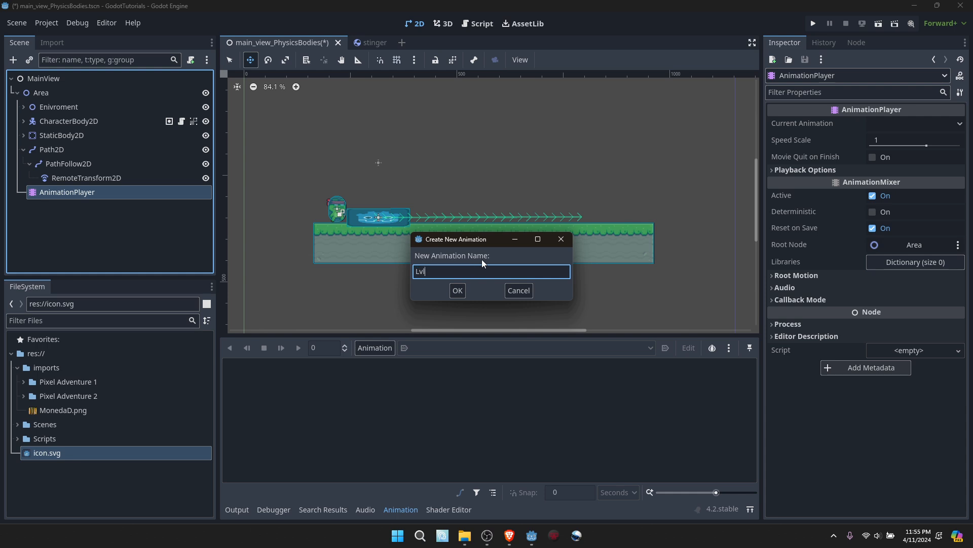
type("Animation")
left_click(460, 291)
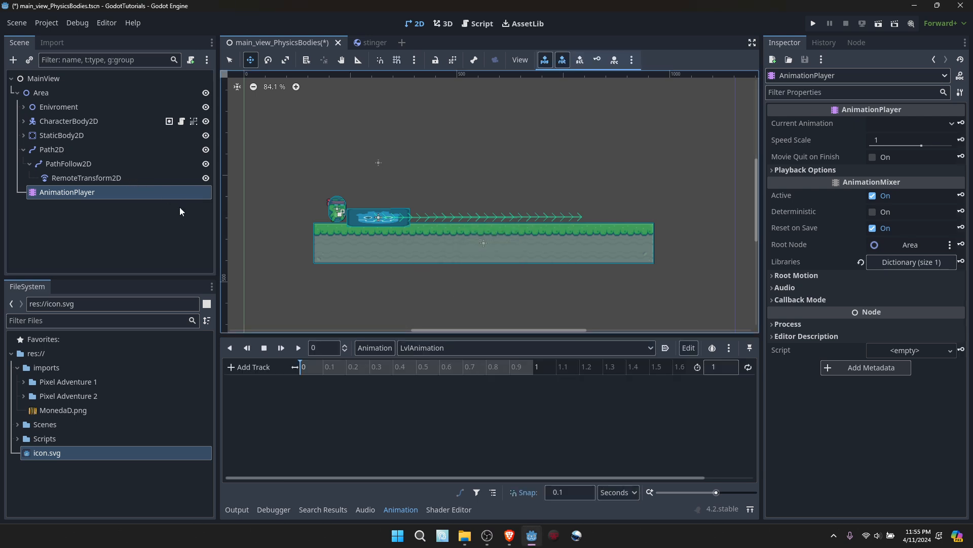
Step: Key the PathFollow2D's progress ratio of 0 at time 0, creating its track together with a RESET track
left_click(96, 165)
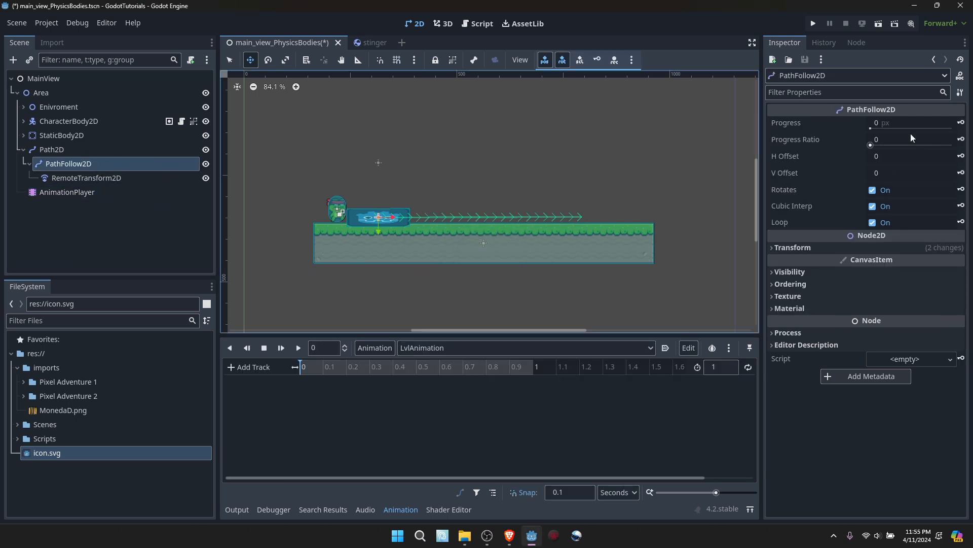
left_click(962, 141)
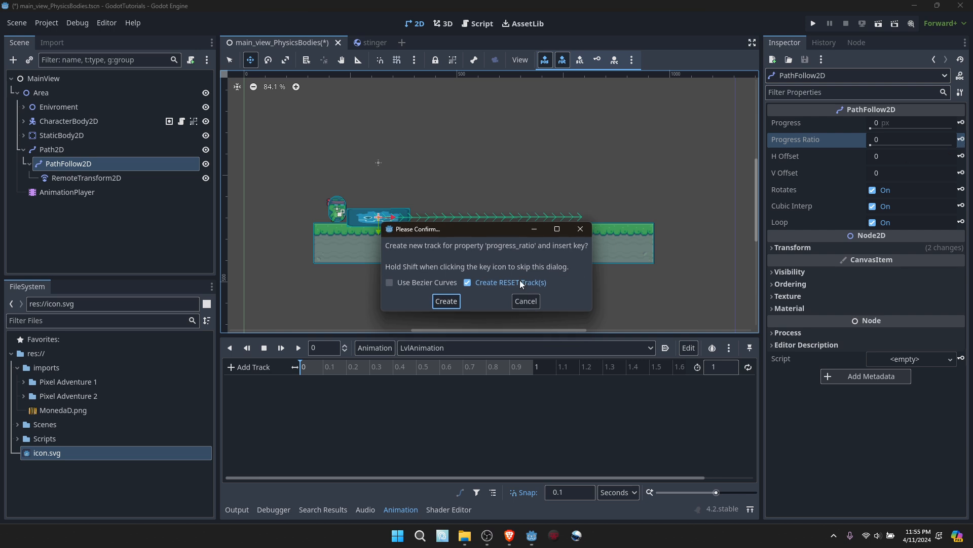
left_click(454, 301)
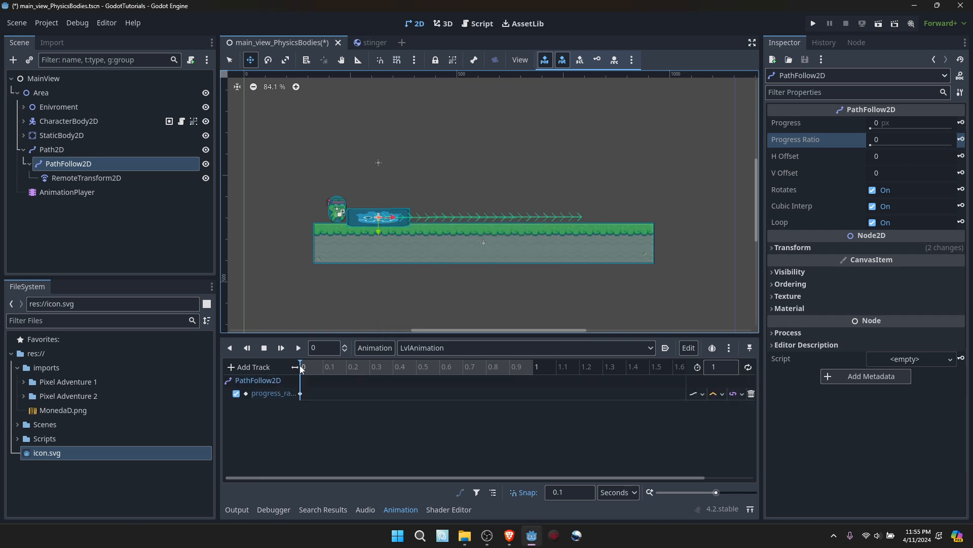
Step: Set the PathFollow2D's progress ratio to 1 at 1 second and insert a key there
left_click_drag(318, 368, 534, 373)
left_click_drag(870, 146, 965, 150)
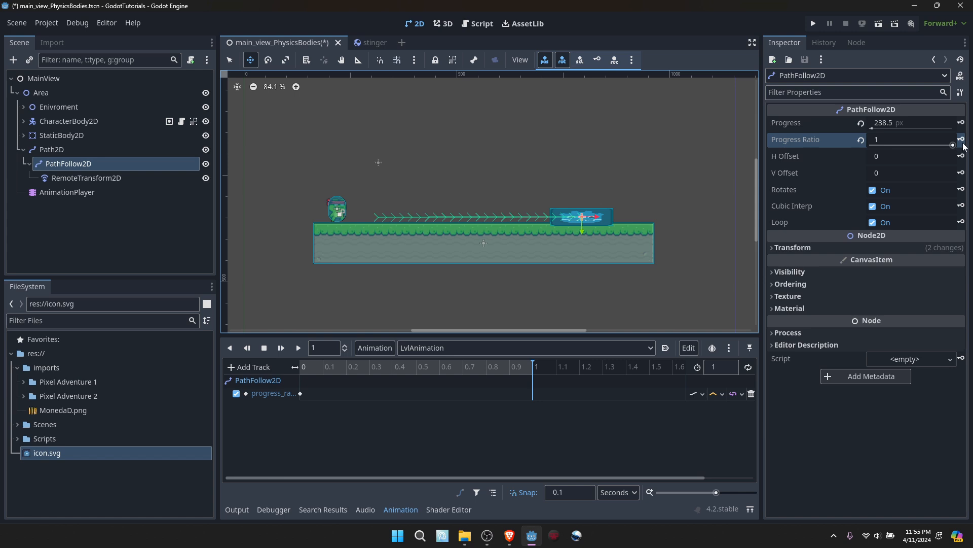
left_click(962, 140)
Step: Set LvlAnimation to ping-pong looping and make it autoplay on load
left_click(749, 367)
left_click(748, 367)
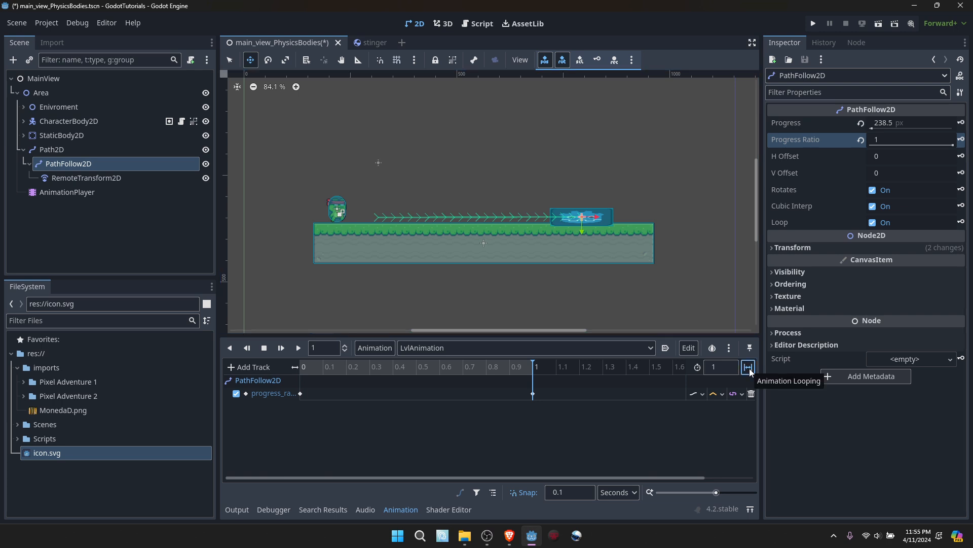
left_click(665, 349)
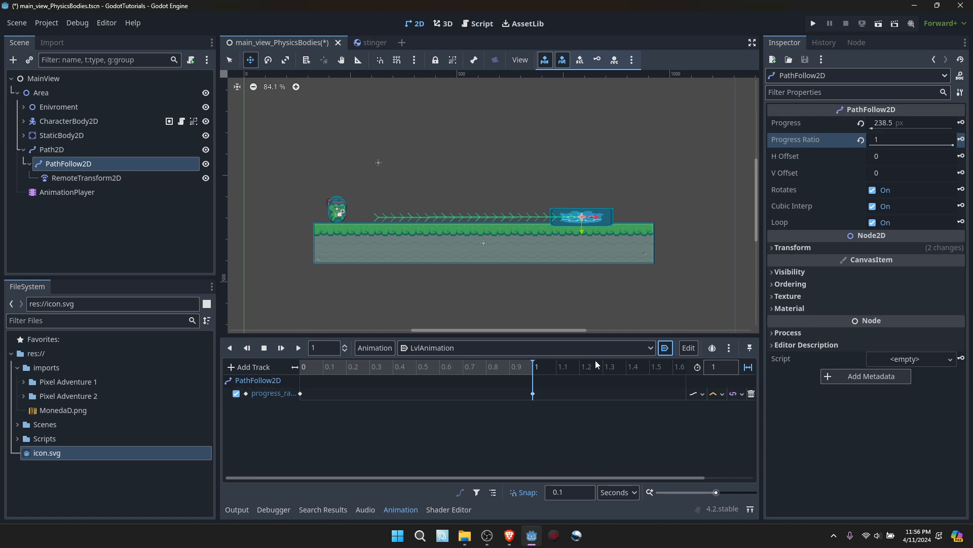
Step: Run the current scene, test walking and jumping the character against the moving platform, and close the game
key("F6")
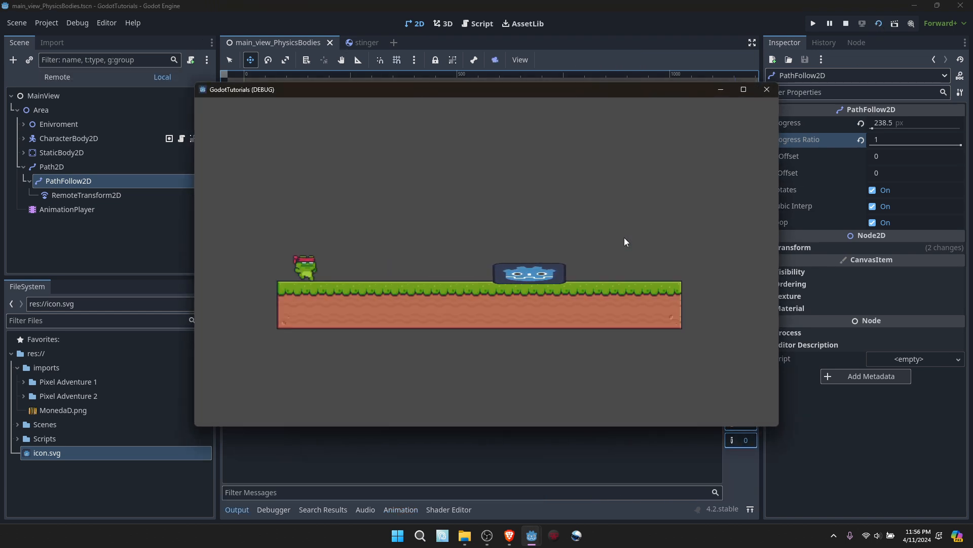
key("space")
key("space")
key("Right")
key("space")
key("Left")
key("Right")
key("space")
key("Left")
key("Right")
key("space")
key("space")
key("Left")
key("Left")
key("Right")
key("space")
key("Left")
key("Right")
key("space")
key("Left")
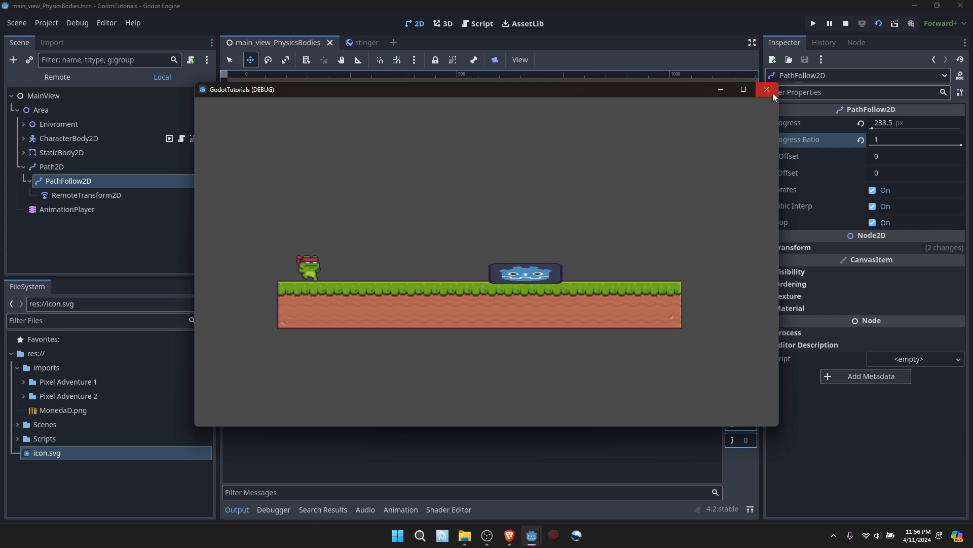
left_click(766, 90)
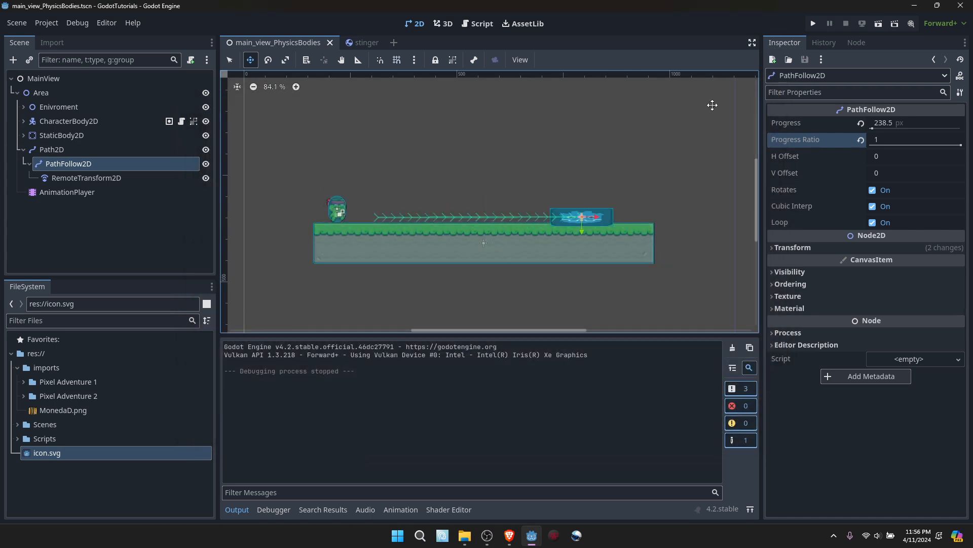
Step: Hide the StaticBody2D and add an AnimatableBody2D as a child of Area
left_click(62, 136)
left_click(206, 136)
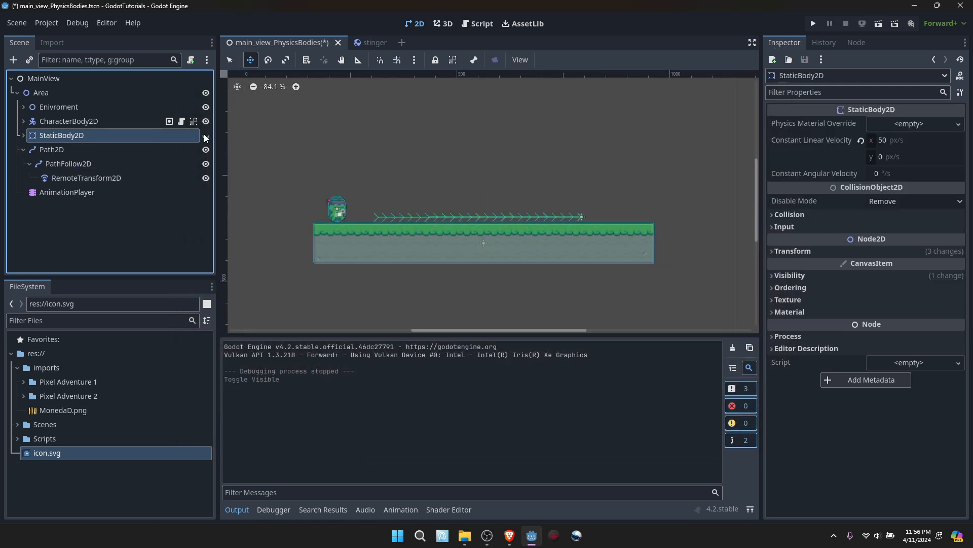
right_click(45, 94)
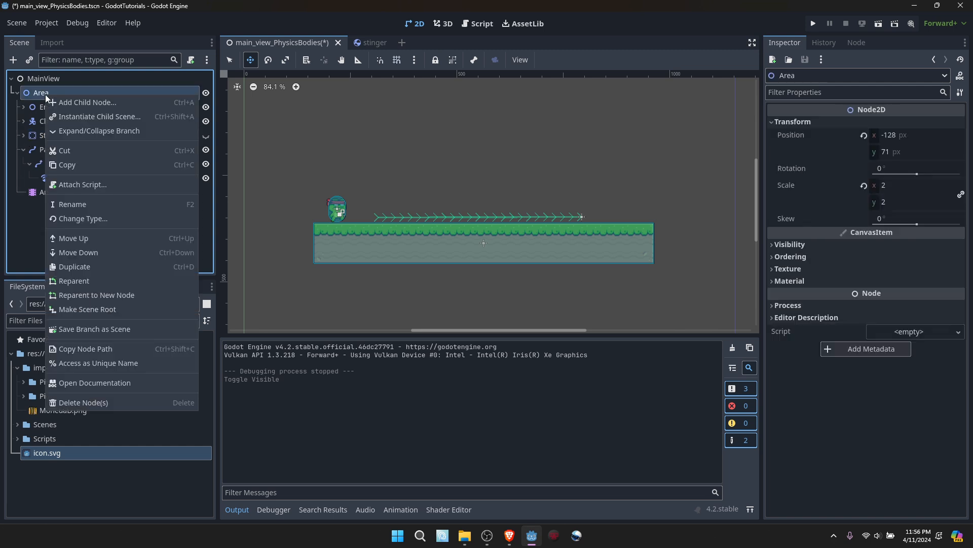
left_click(82, 101)
type("anima")
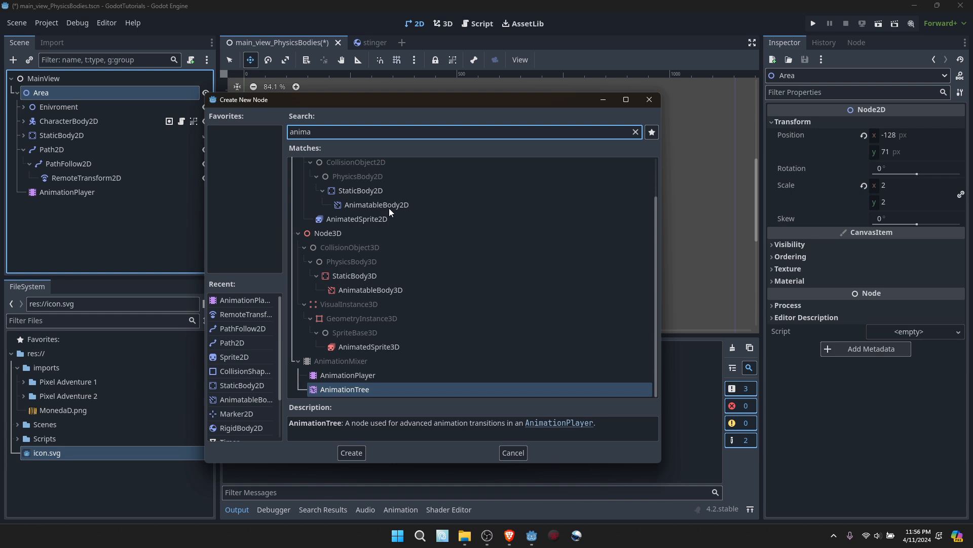
left_click(388, 208)
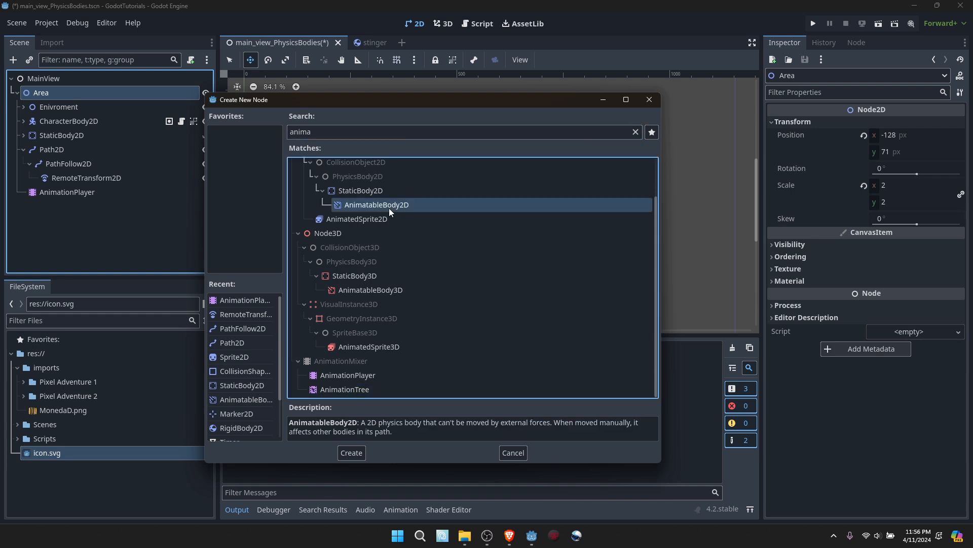
left_click(351, 451)
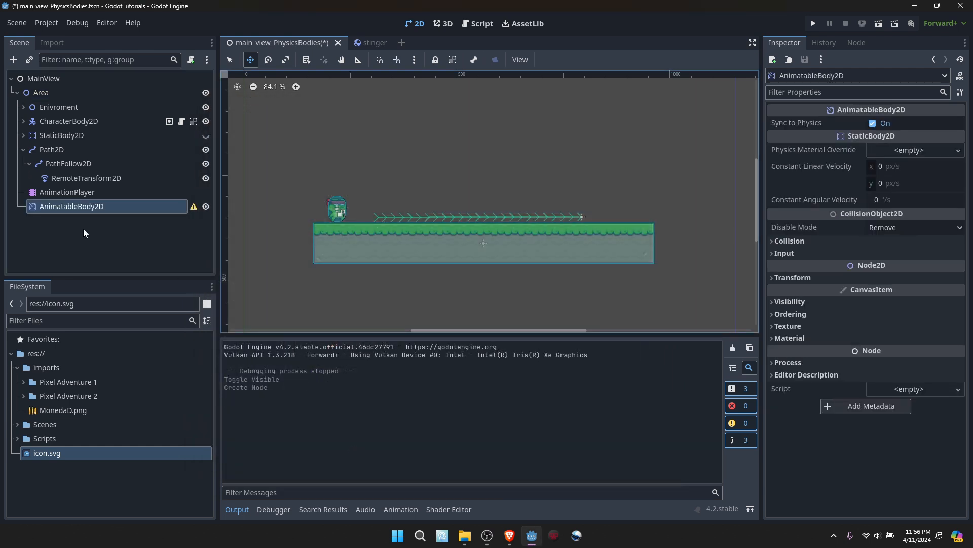
Step: Add a CollisionShape2D under the AnimatableBody2D and give it a new RectangleShape2D
right_click(86, 208)
left_click(128, 215)
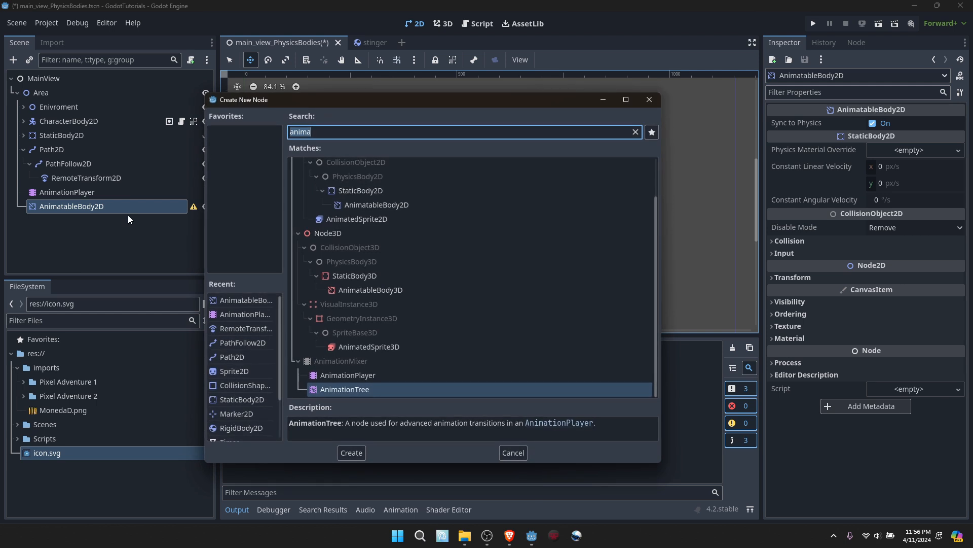
type("col")
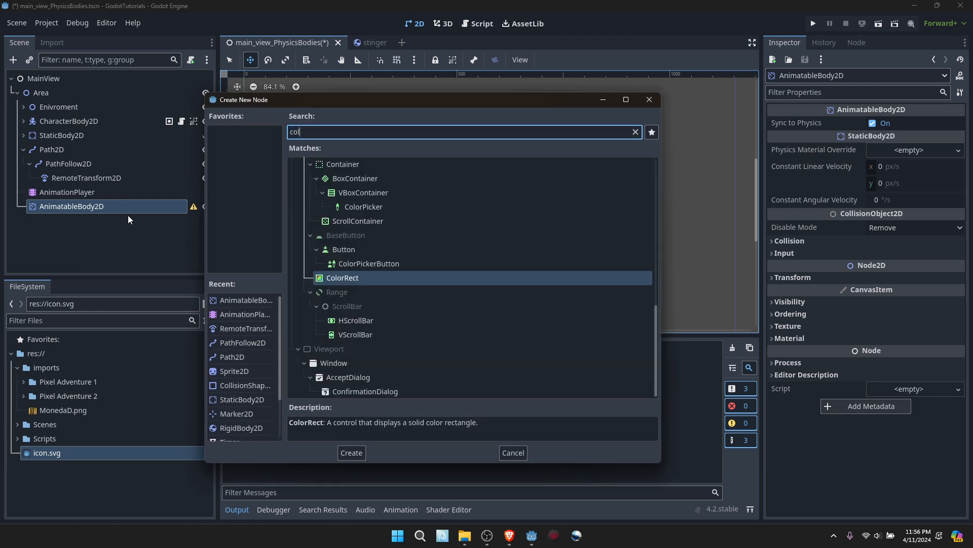
type("l")
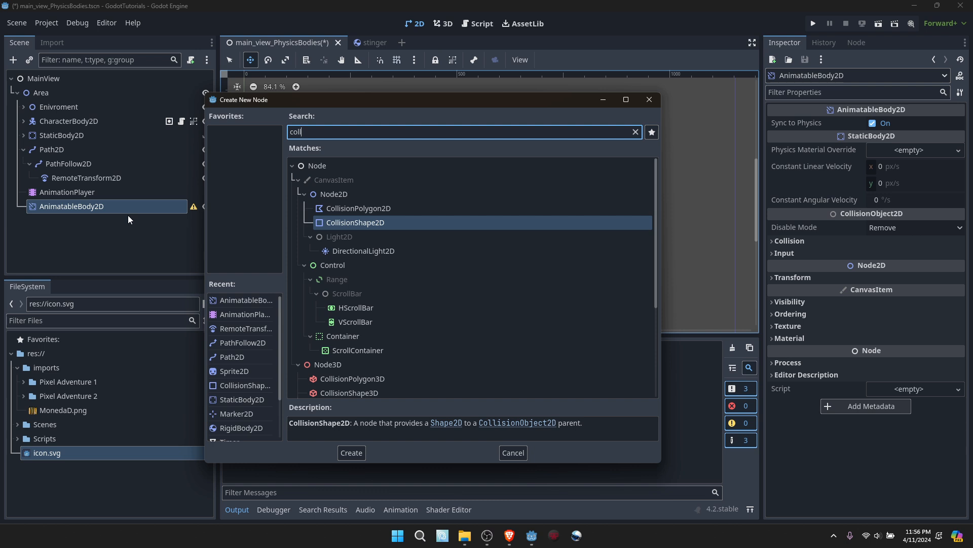
left_click(345, 454)
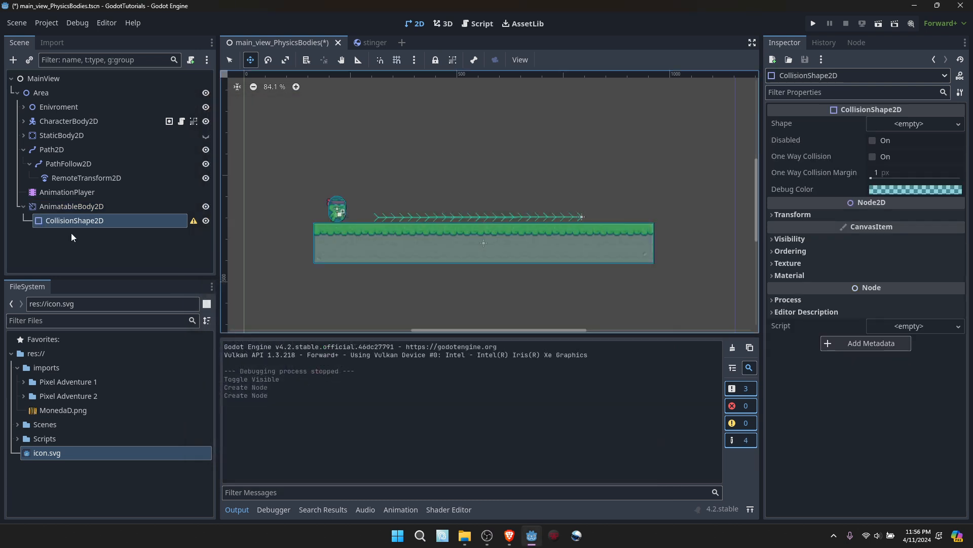
left_click(909, 124)
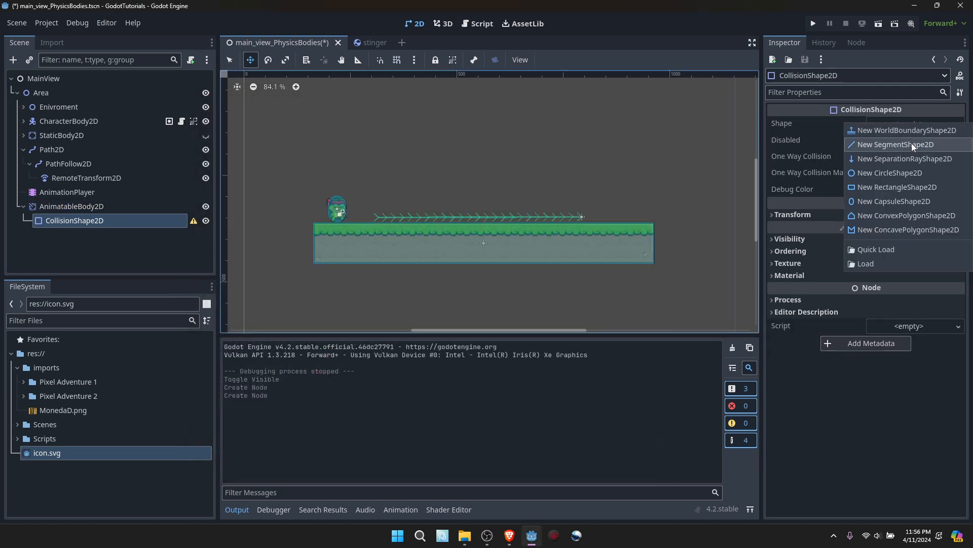
left_click(907, 189)
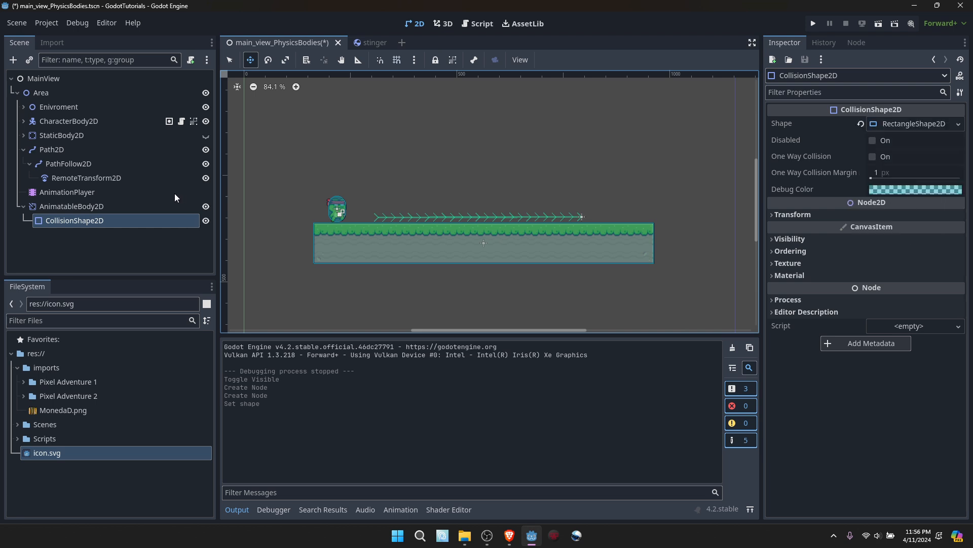
Step: Move the AnimatableBody2D above the path to about (293, 96)
scroll(316, 165, "down", 4)
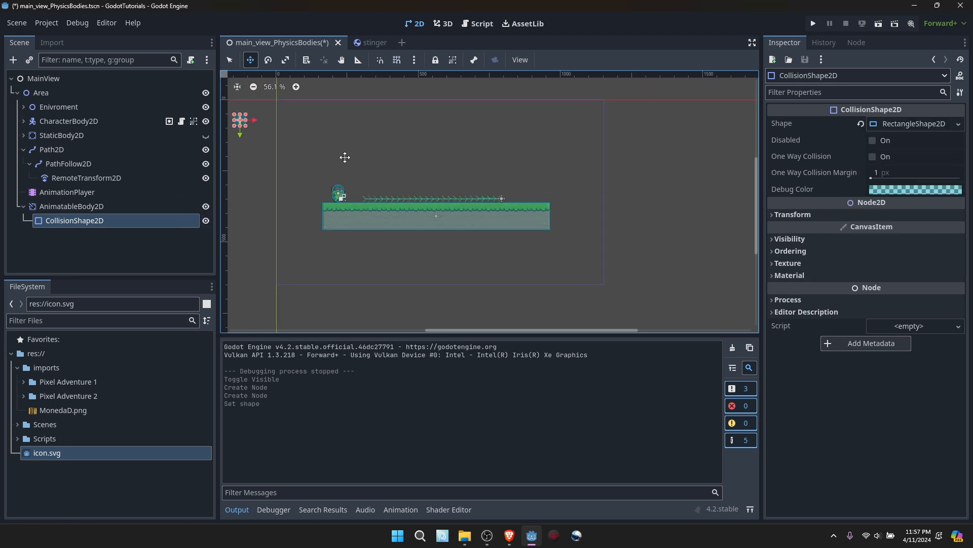
left_click(91, 205)
left_click_drag(310, 136, 476, 191)
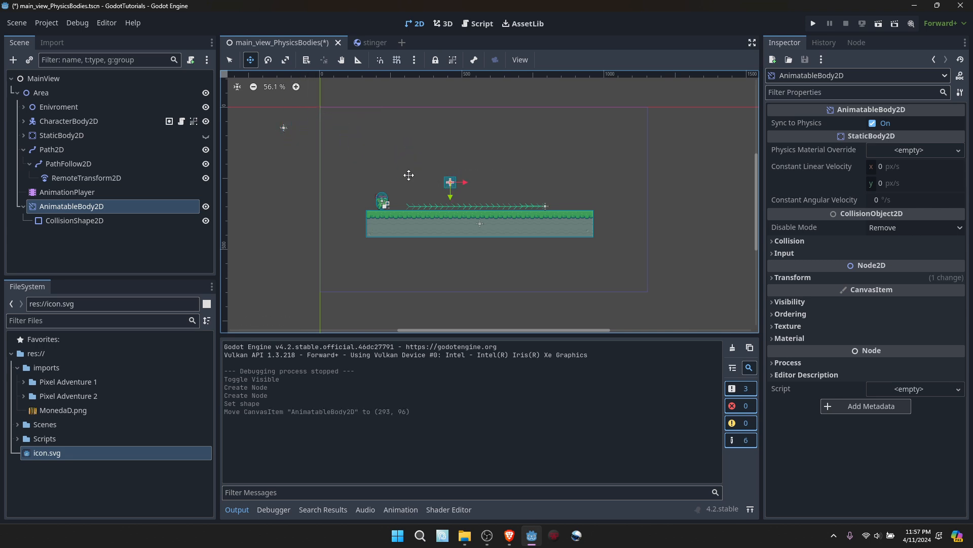
scroll(415, 169, "up", 3)
scroll(415, 167, "up", 2)
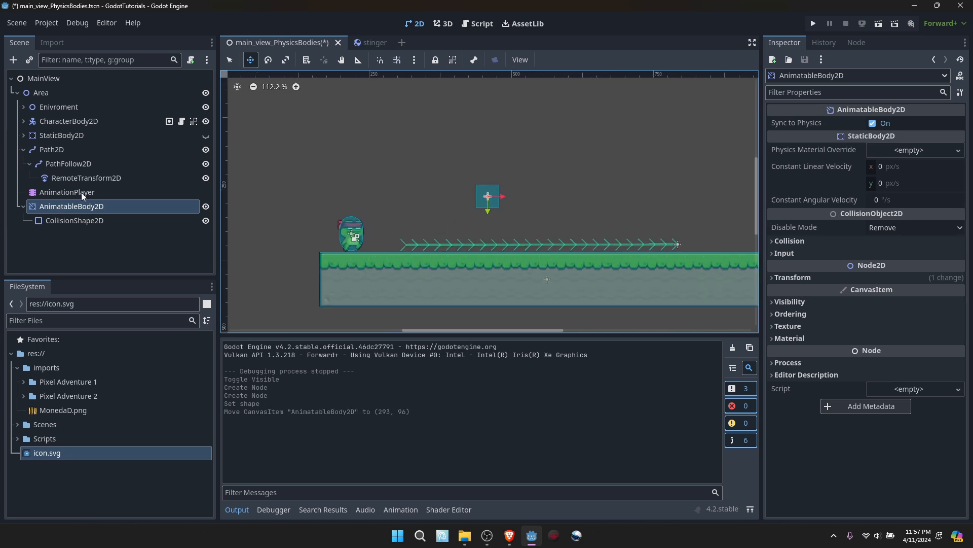
Step: Add a Sprite2D as a child of the AnimatableBody2D
right_click(61, 211)
left_click(118, 217)
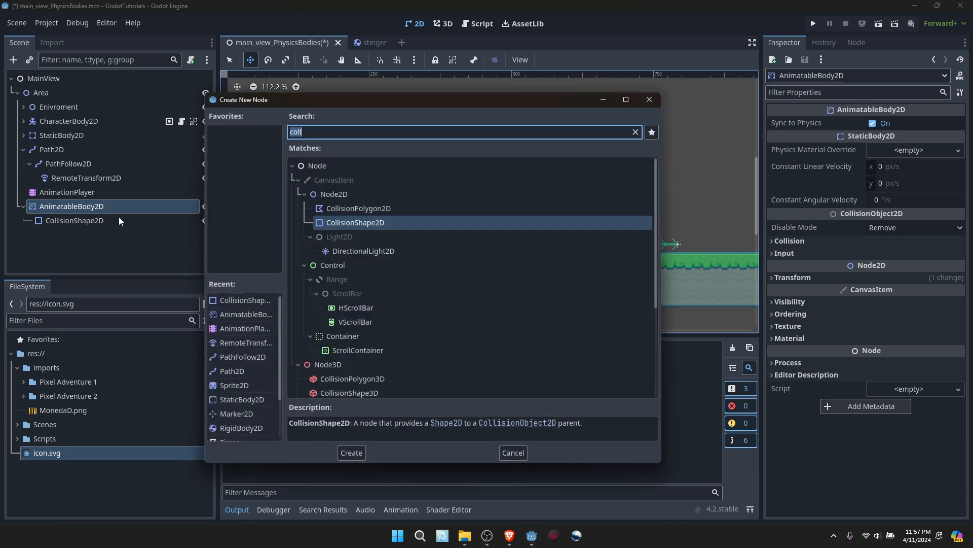
type("sprite")
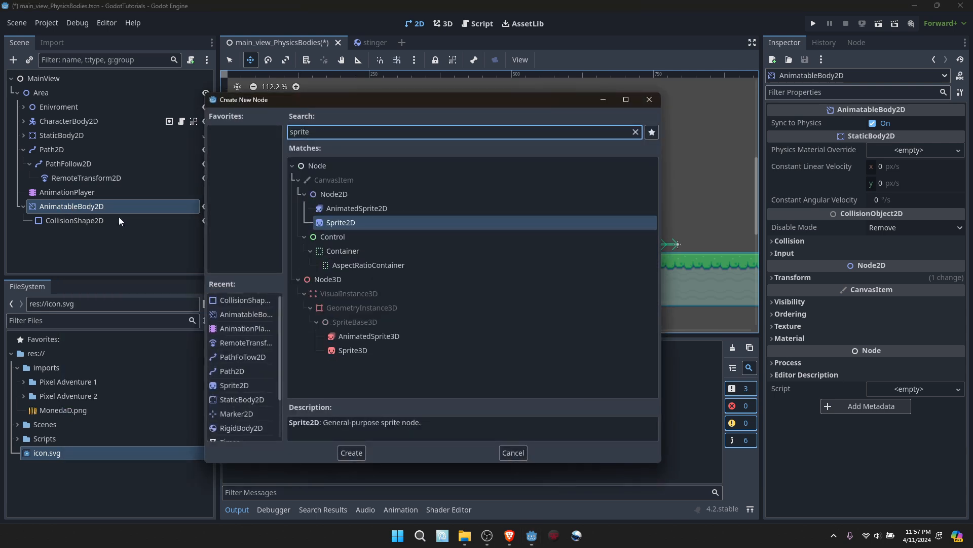
left_click(352, 453)
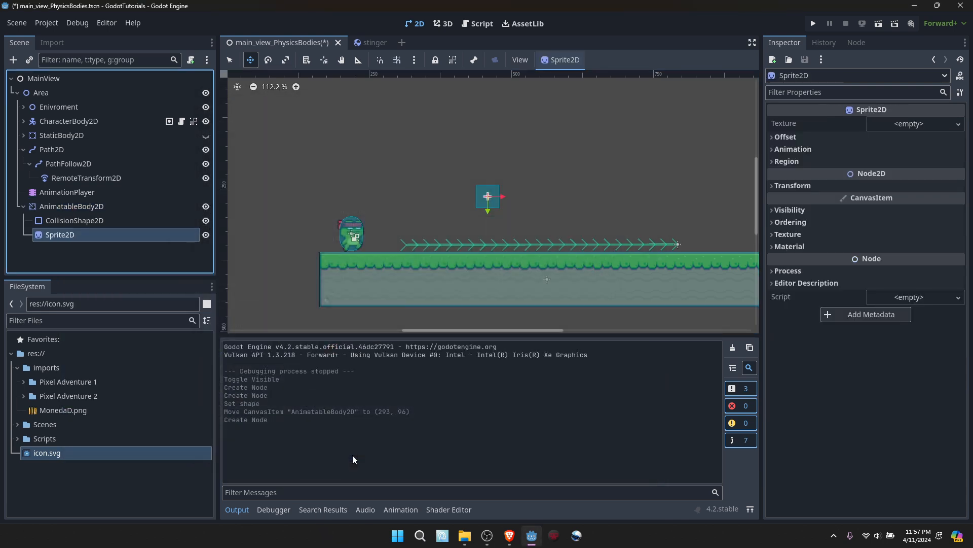
Step: Assign icon.svg as the Sprite2D's texture and scale the sprite down to about (0.41, 0.17)
left_click_drag(45, 455, 908, 124)
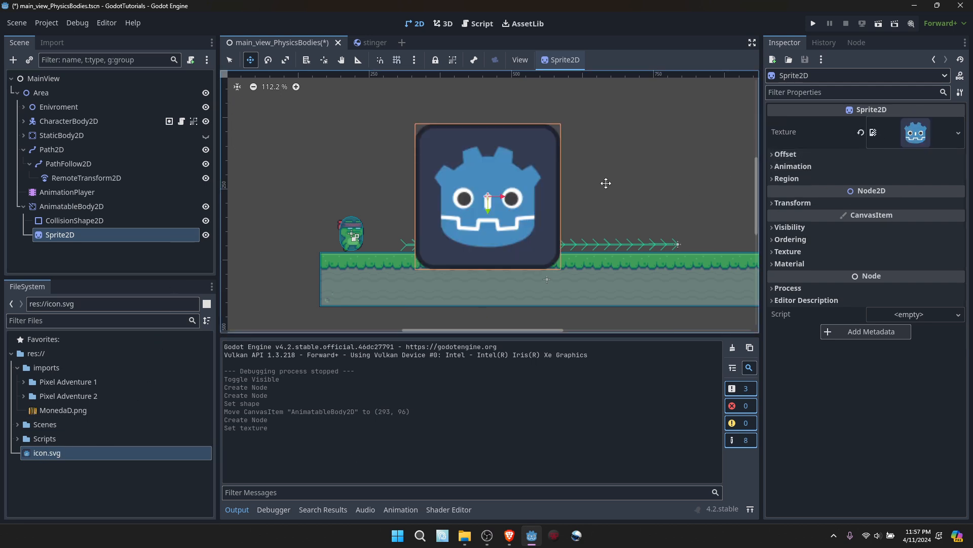
left_click(285, 60)
left_click_drag(541, 138, 510, 191)
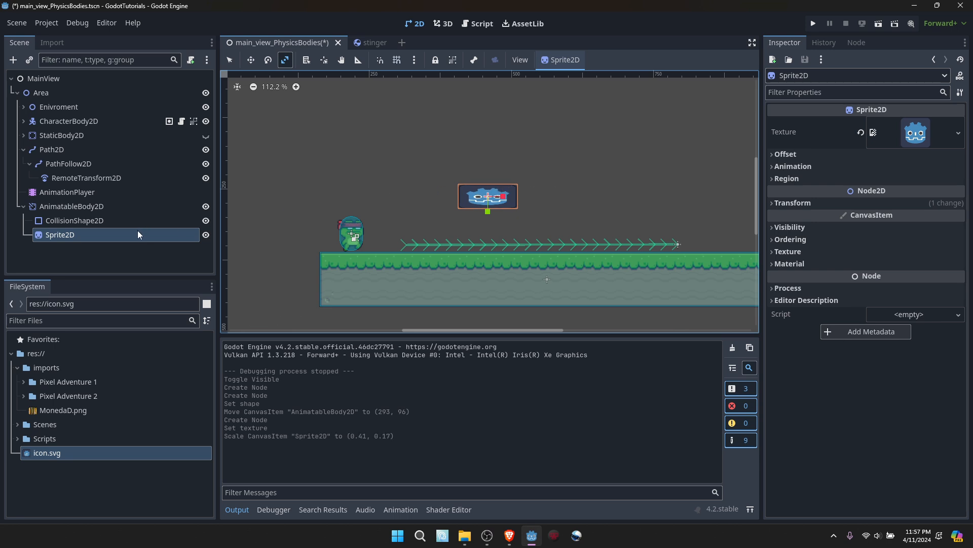
Step: Widen the CollisionShape2D's rectangle on both sides to match the platform sprite's width
left_click(127, 221)
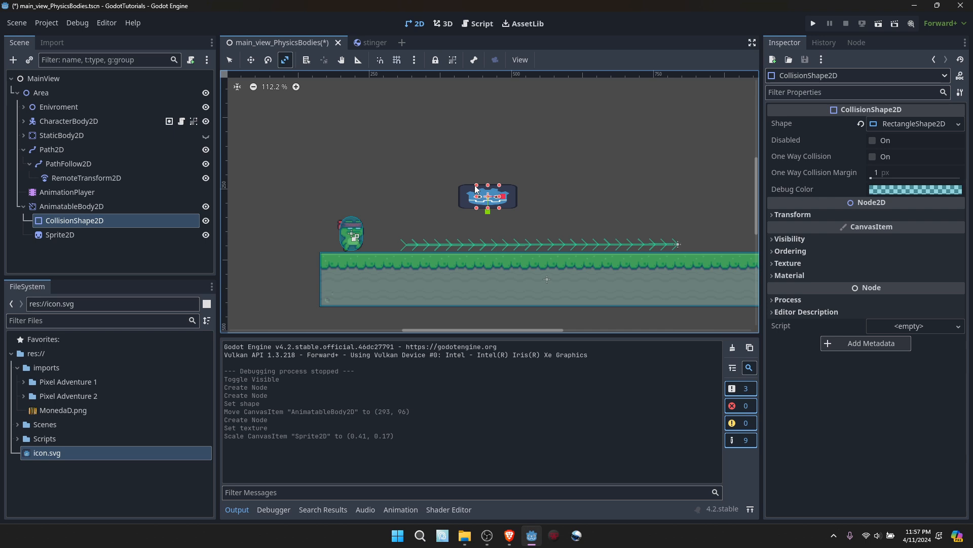
left_click_drag(474, 187, 517, 188)
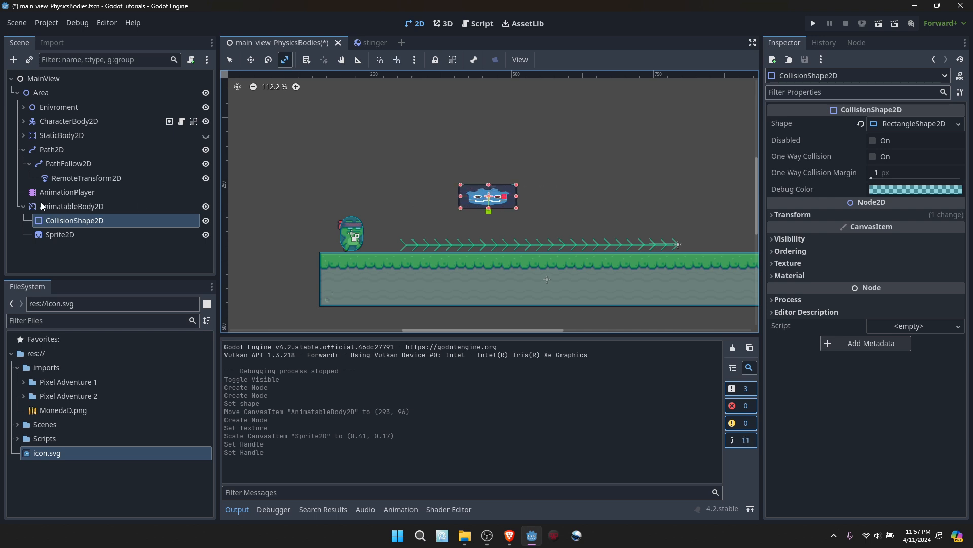
Step: Set the RemoteTransform2D's remote path to the AnimatableBody2D and save the scene
left_click(86, 178)
left_click_drag(80, 208, 917, 123)
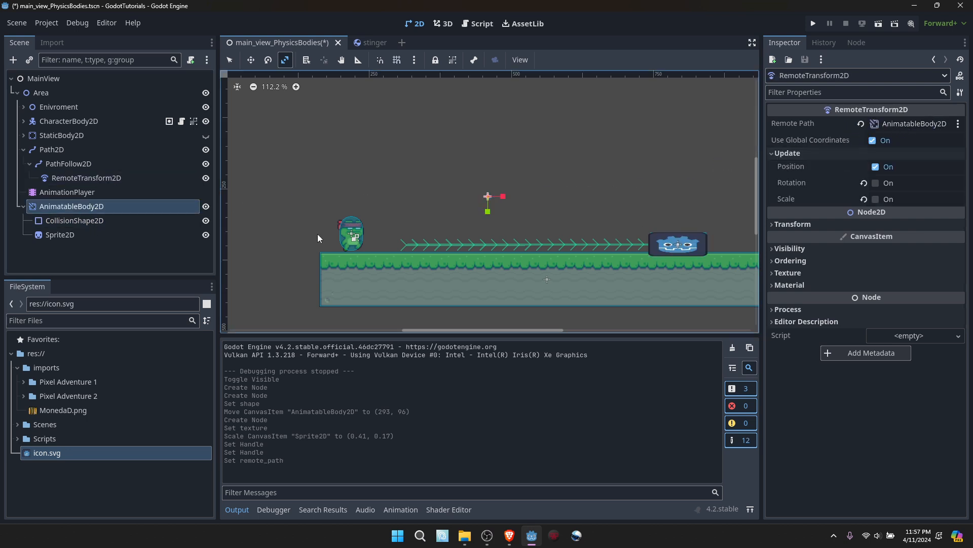
key("ctrl+s")
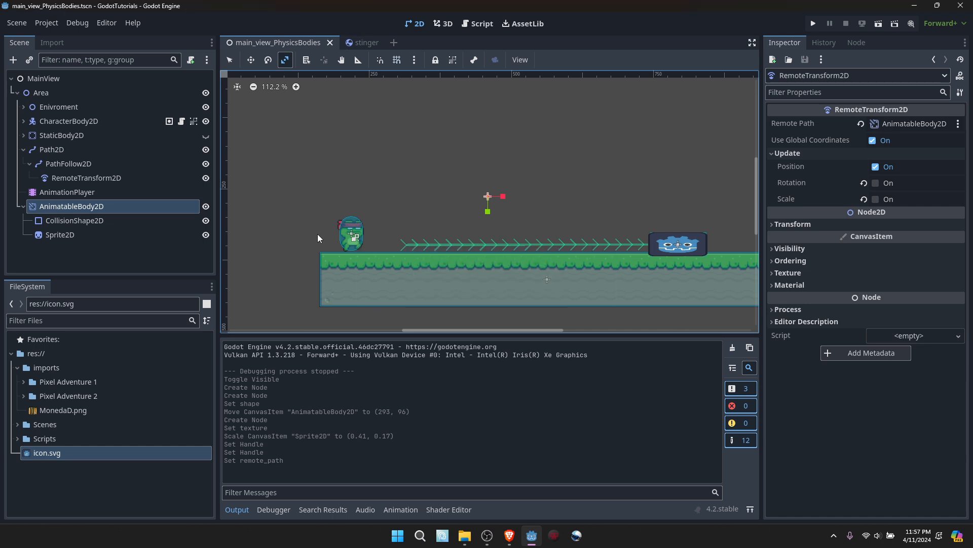
Step: Enable One Way Collision on the AnimatableBody2D's CollisionShape2D and save the scene
left_click(56, 221)
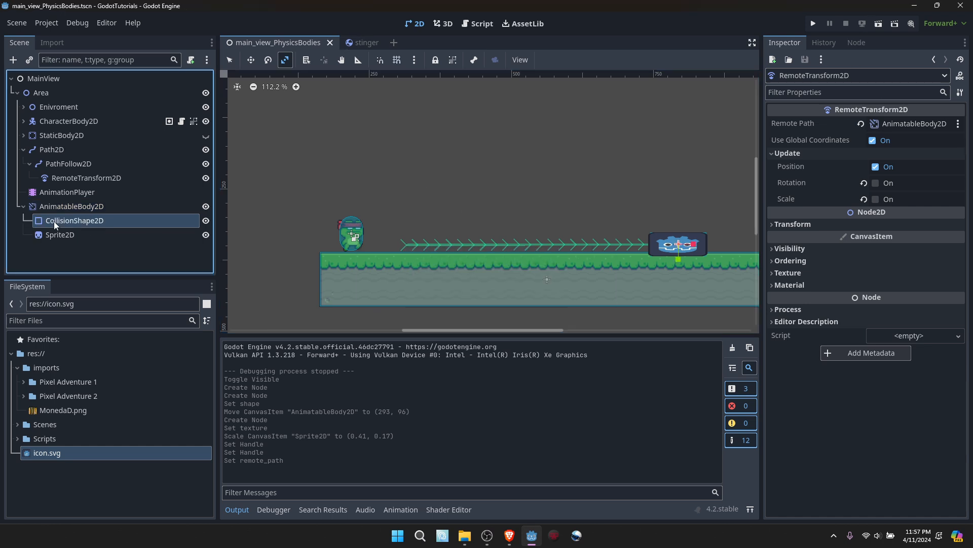
left_click(874, 156)
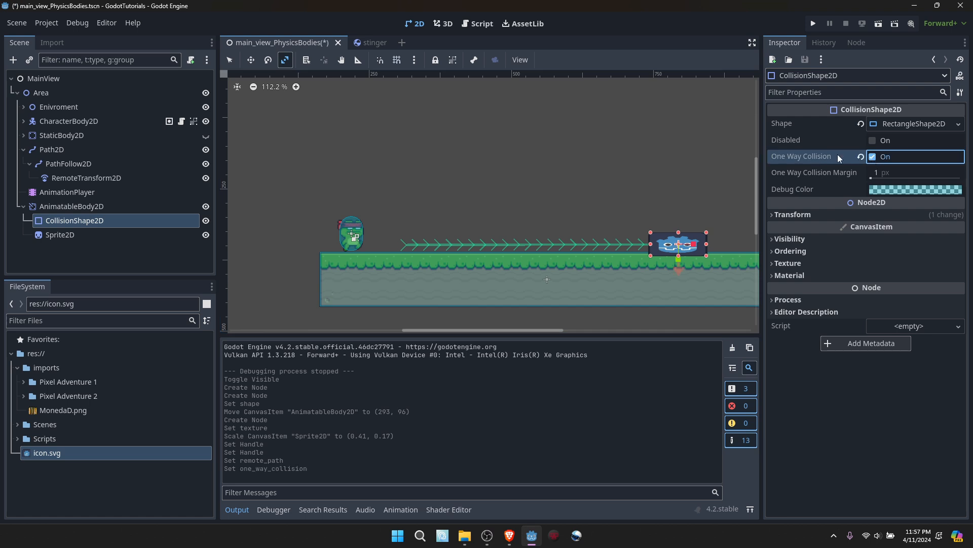
key("ctrl+s")
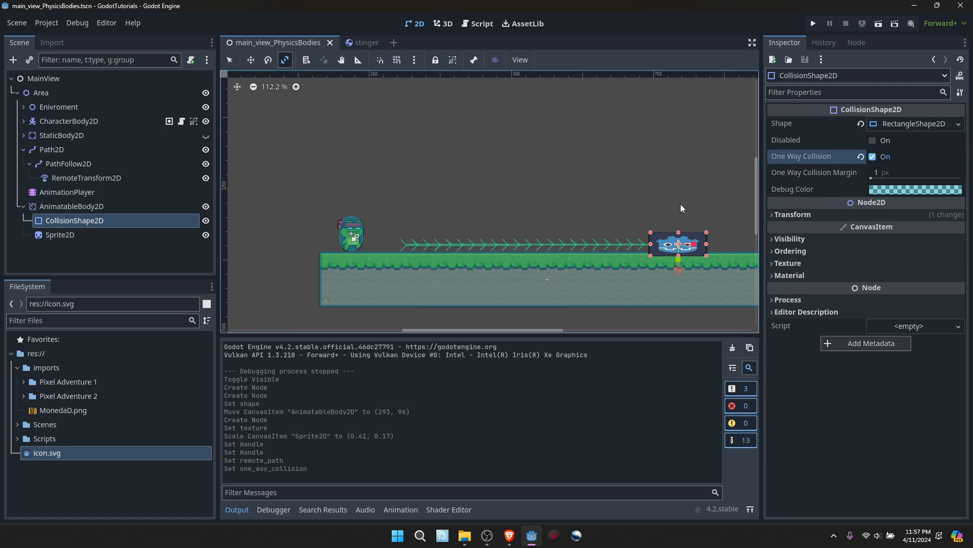
Step: Run the current scene, test the character jumping and walking around the moving platform, and close the game window
left_click(878, 24)
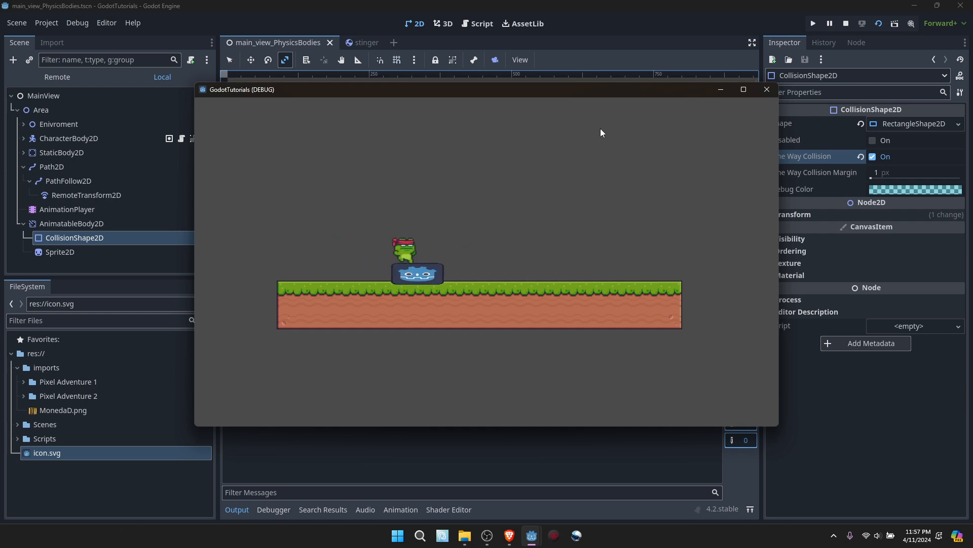
key("space")
key("Left")
key("Left")
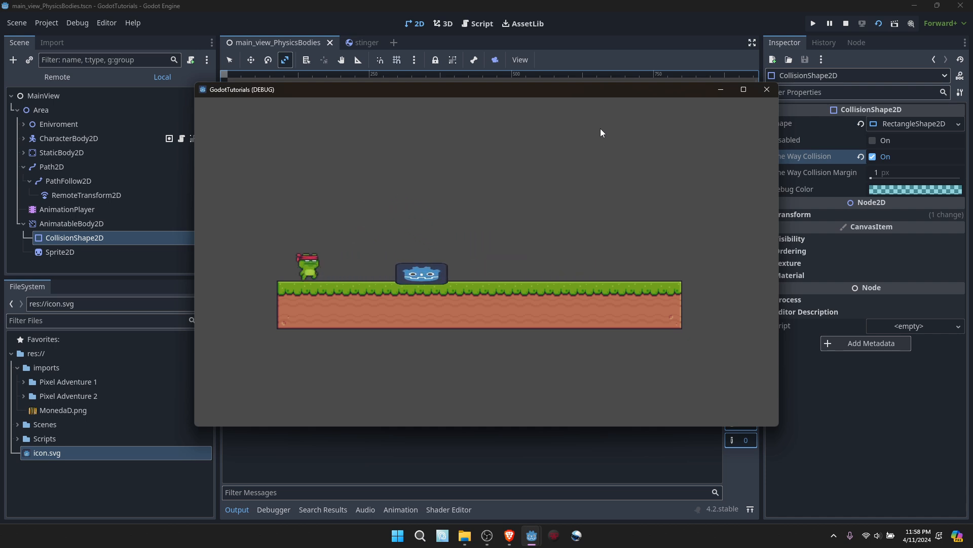
left_click(766, 90)
Step: Turn off autoplay on load for LvlAnimation in the AnimationPlayer
left_click(94, 206)
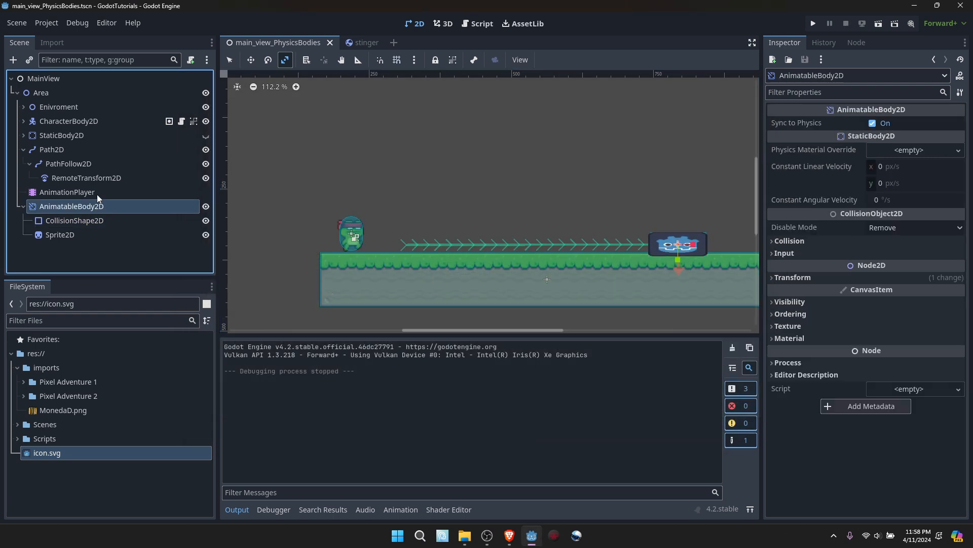
left_click(96, 193)
left_click(666, 349)
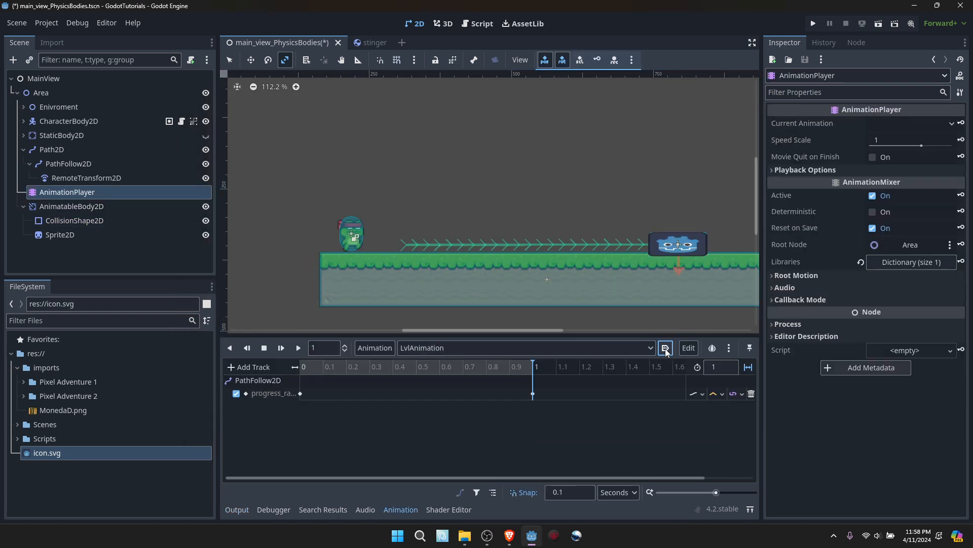
Step: Set the AnimatableBody2D's constant linear velocity to 10 px/s on x
left_click(94, 221)
left_click(92, 207)
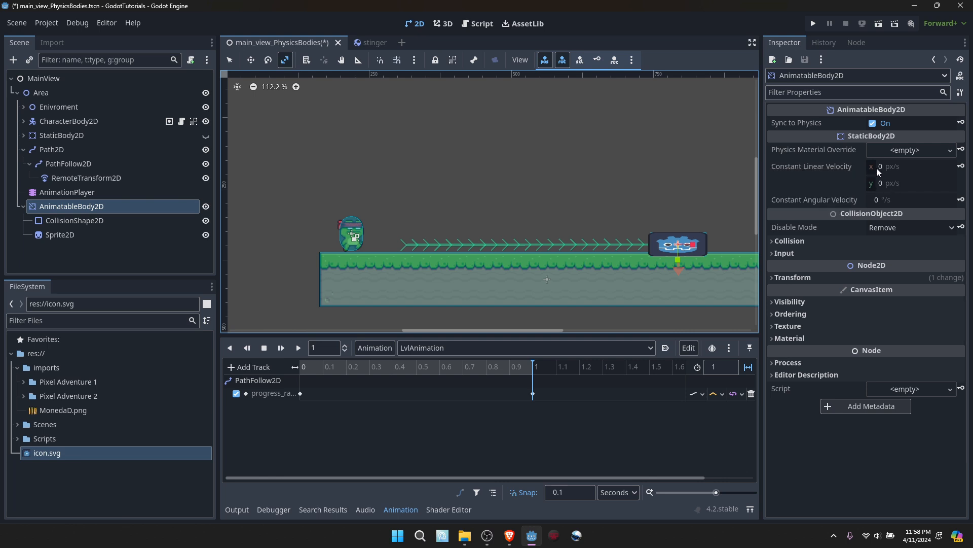
left_click_drag(874, 168, 893, 169)
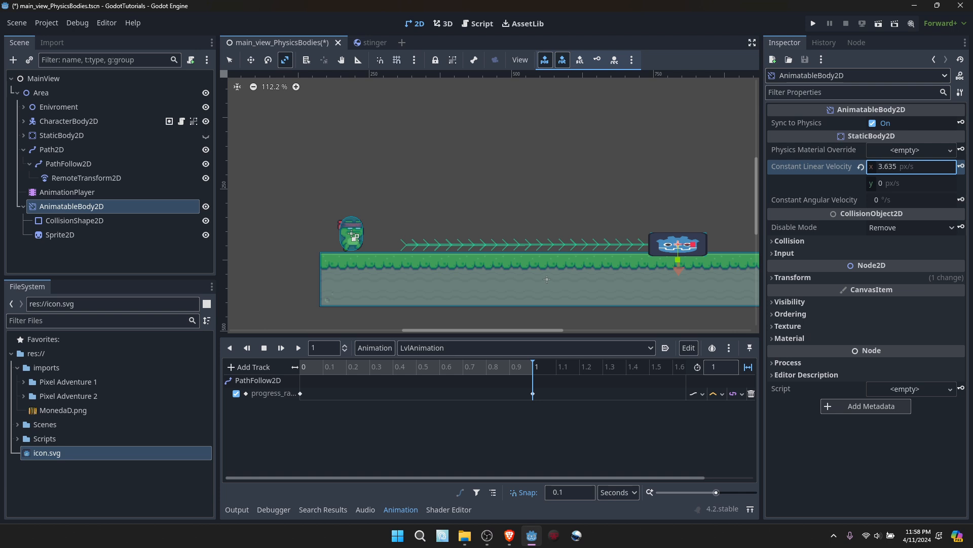
left_click(875, 169)
key("Return")
left_click(829, 199)
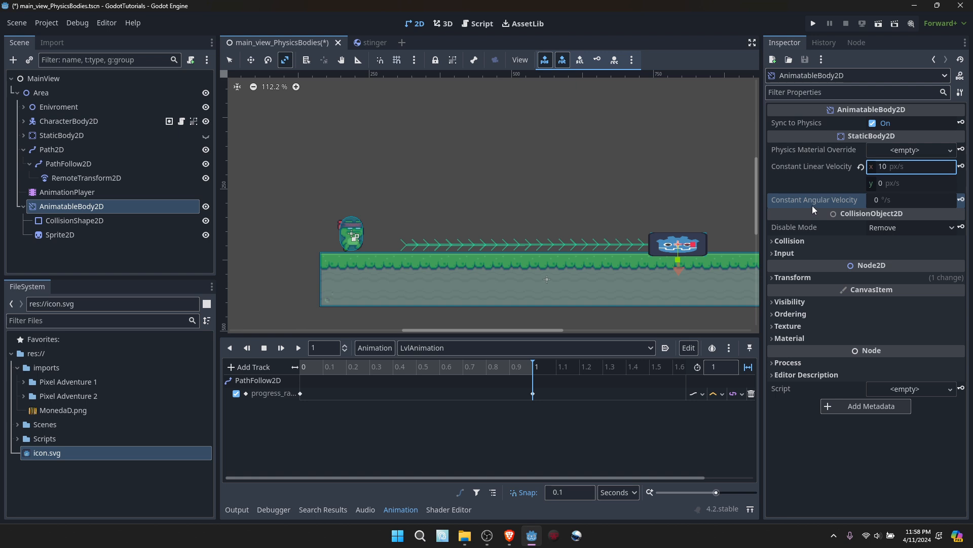
Step: Run the current scene and make the character jump onto the AnimatableBody2D platform to test its linear velocity
left_click(879, 26)
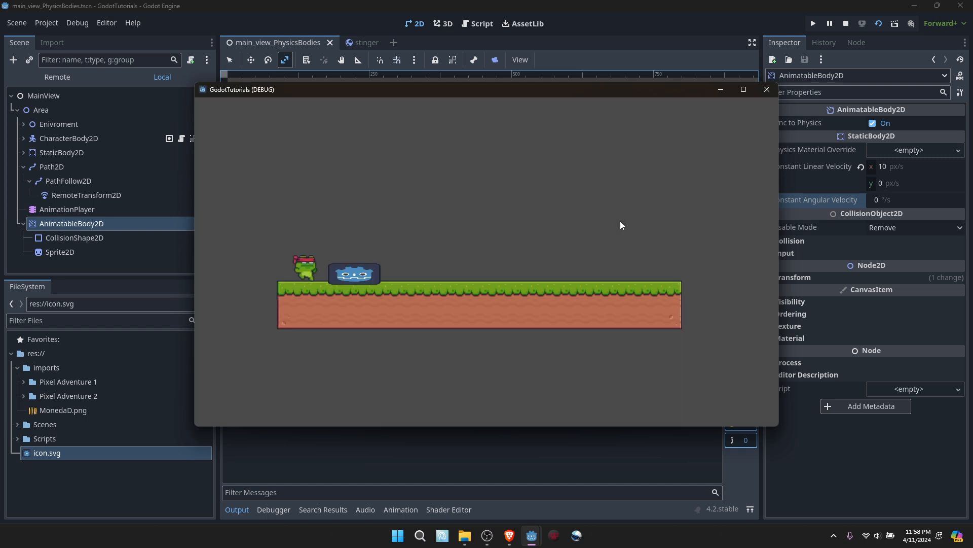
key("Right")
key("space")
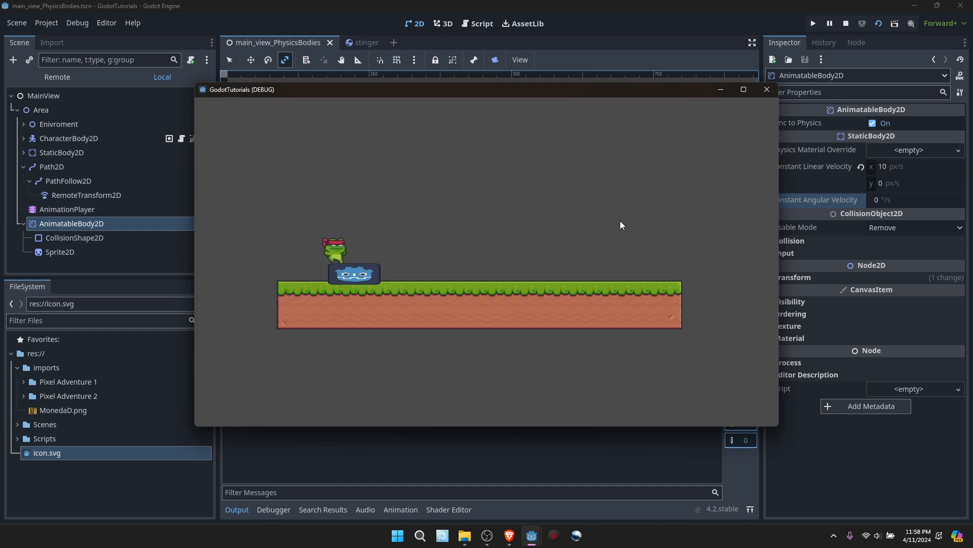